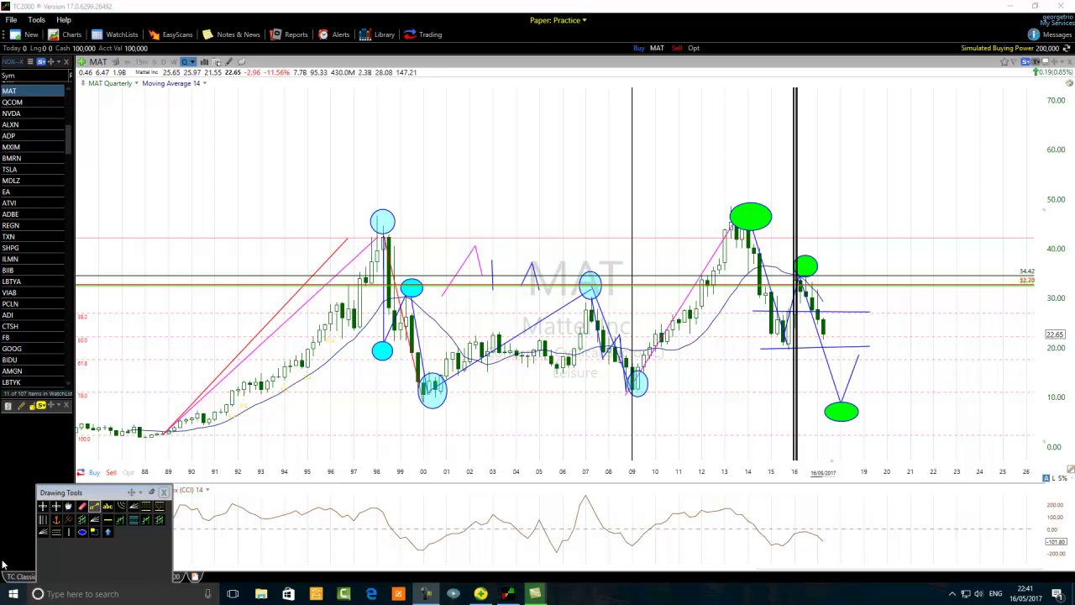
- Add two horizontal lines to the CCI indicator pane, at about -100.35 and about 100.35
{"action": "left_click", "coordinate": [107, 519]}
{"action": "left_click_drag", "start_coordinate": [795, 559], "coordinate": [803, 541]}
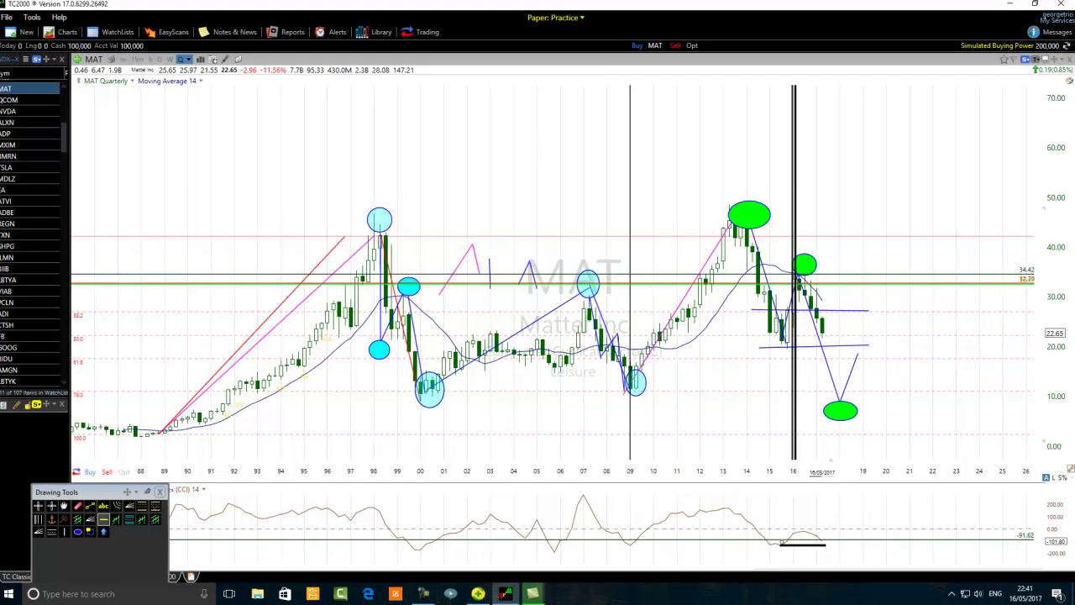
{"action": "left_click_drag", "start_coordinate": [636, 510], "coordinate": [620, 514]}
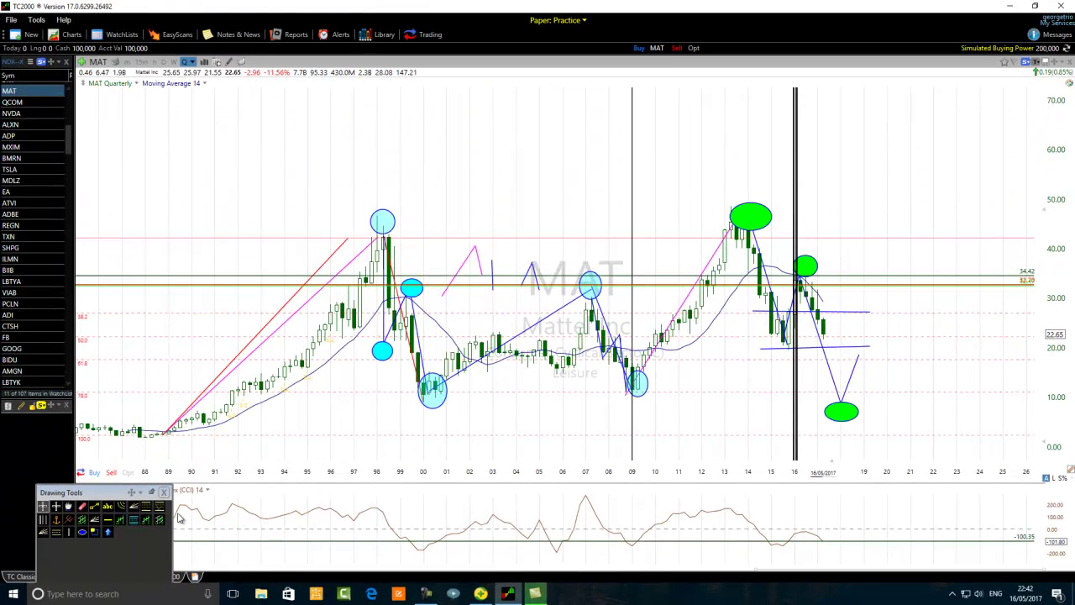
{"action": "left_click", "coordinate": [107, 519]}
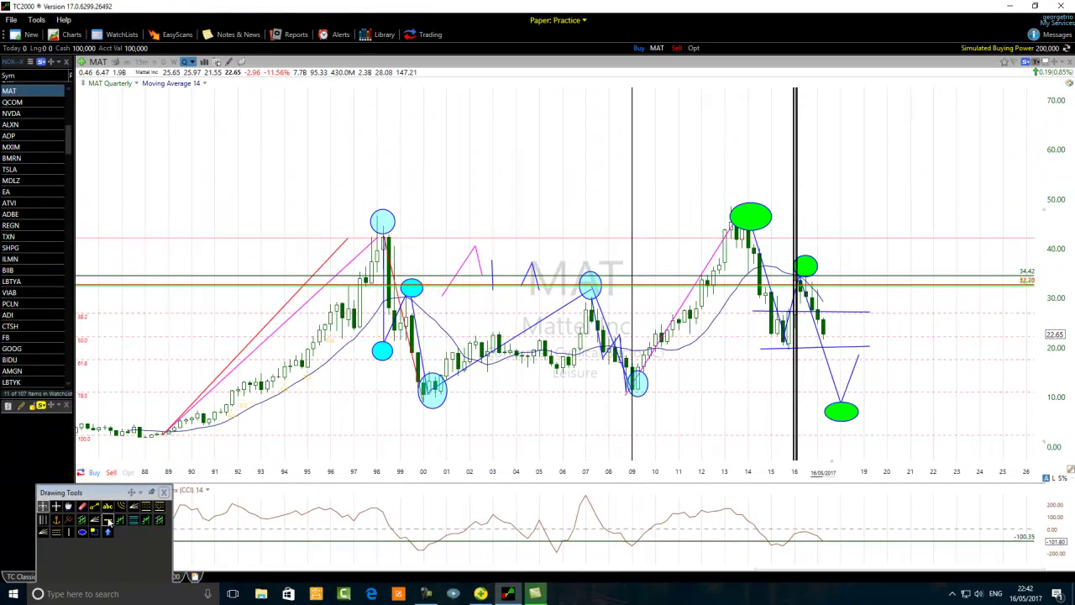
{"action": "left_click", "coordinate": [1027, 519]}
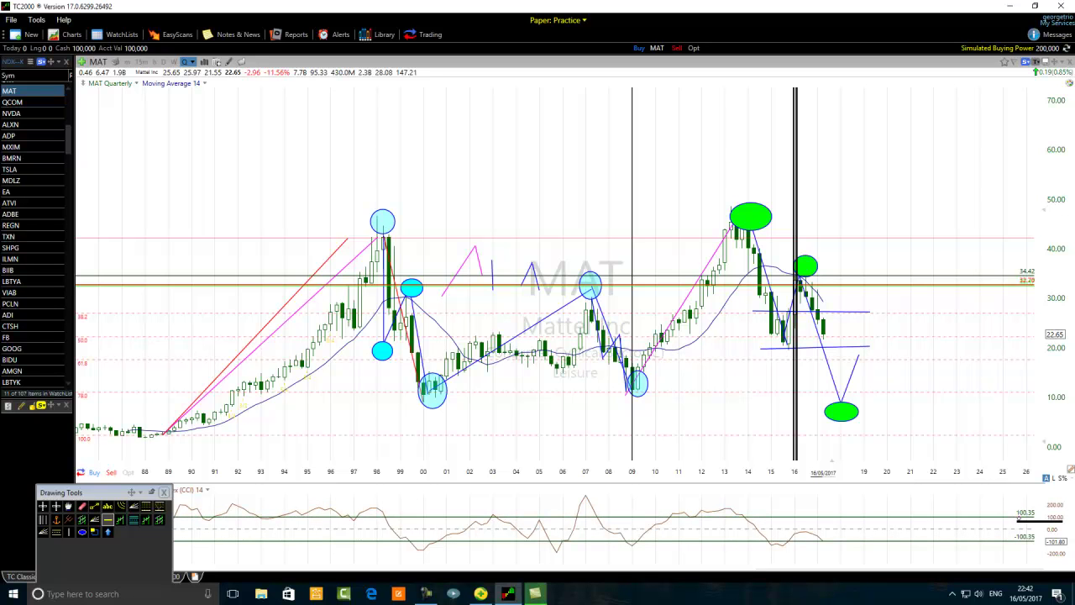
- Change the color of the upper CCI horizontal line to red
{"action": "left_click", "coordinate": [948, 523]}
{"action": "right_click", "coordinate": [949, 524]}
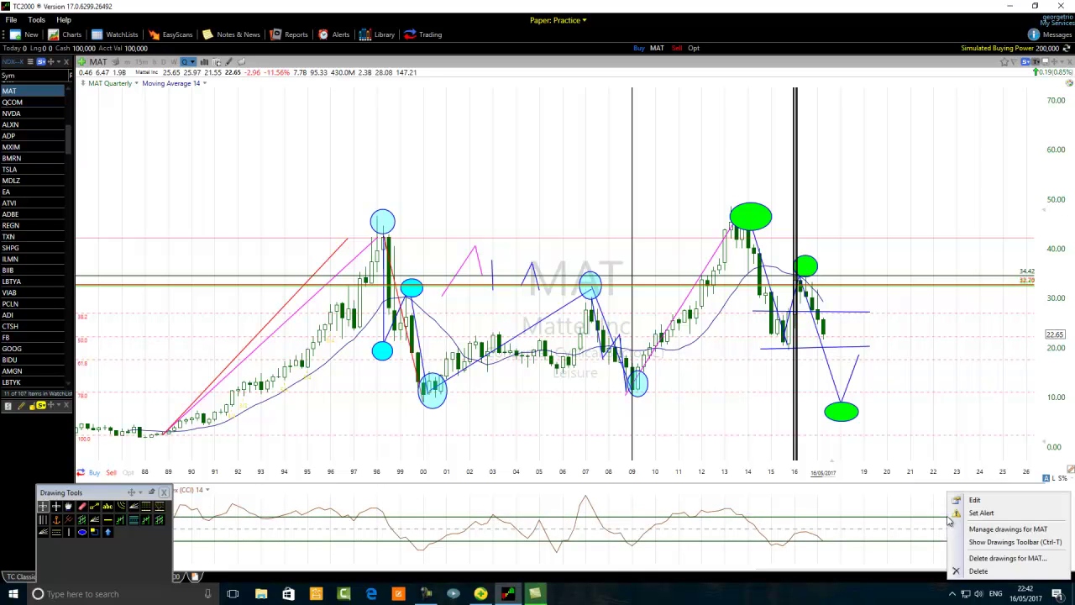
{"action": "left_click", "coordinate": [975, 509]}
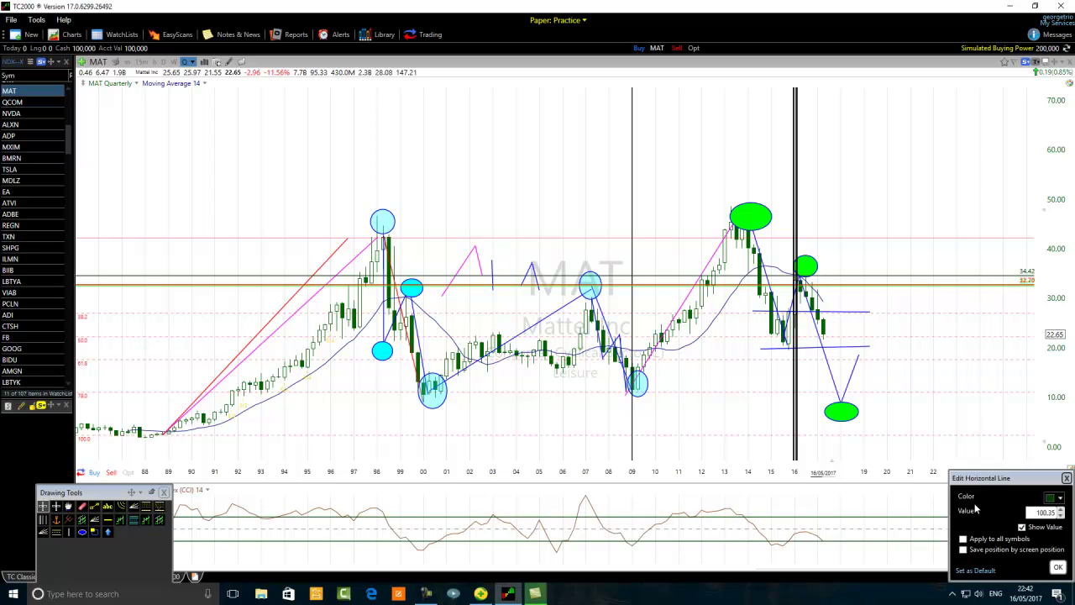
{"action": "left_click", "coordinate": [1060, 497]}
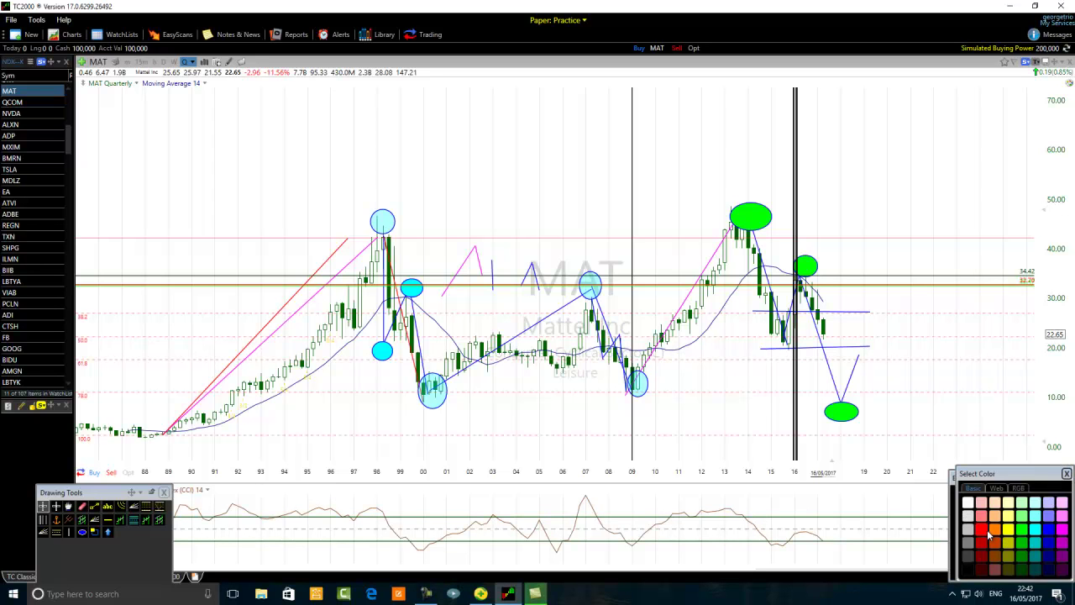
{"action": "left_click", "coordinate": [983, 530]}
{"action": "left_click", "coordinate": [1060, 568]}
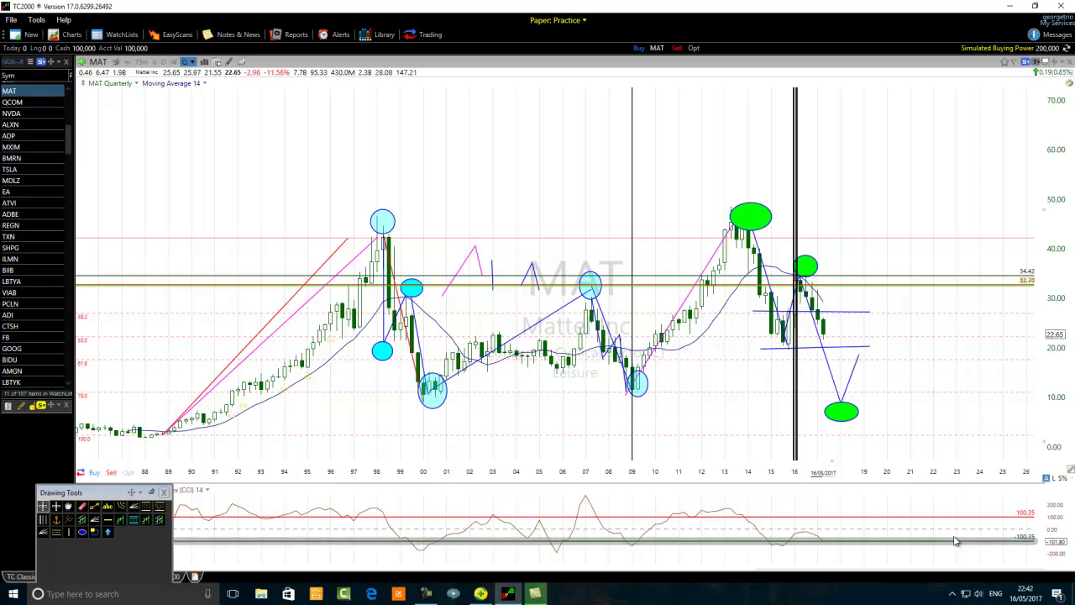
- Change the color of the lower CCI horizontal line to bright green
{"action": "right_click", "coordinate": [949, 543]}
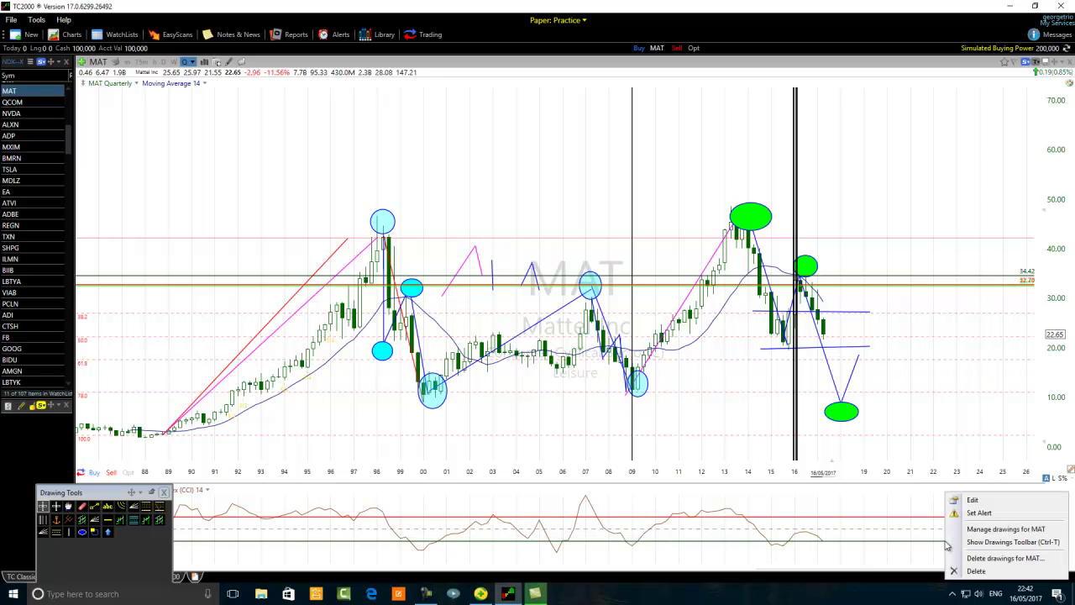
{"action": "left_click", "coordinate": [973, 499]}
{"action": "left_click", "coordinate": [1053, 501]}
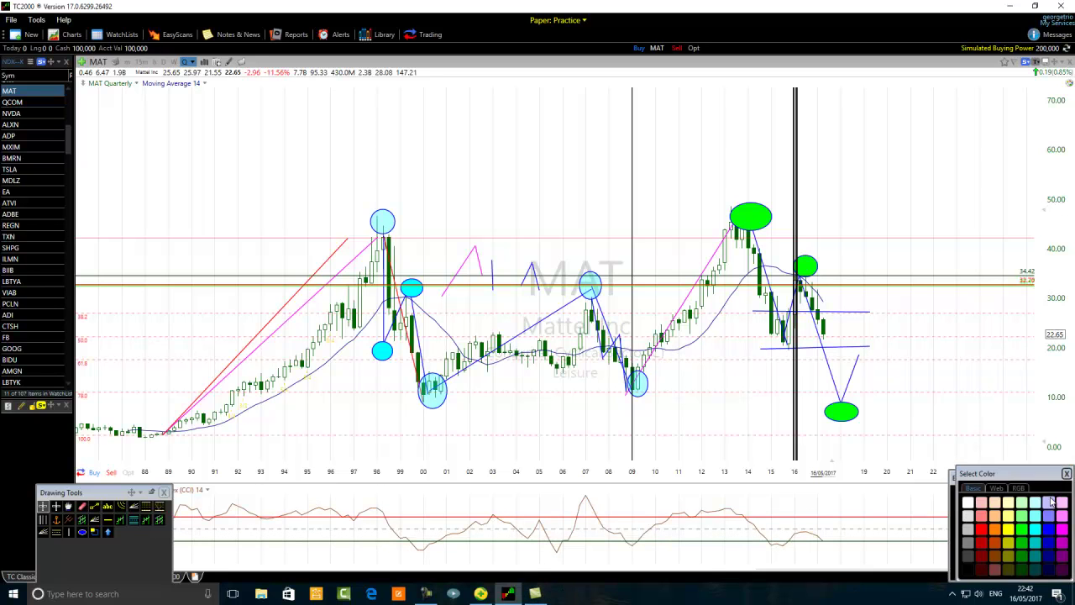
{"action": "left_click", "coordinate": [1024, 548]}
{"action": "left_click", "coordinate": [1060, 569]}
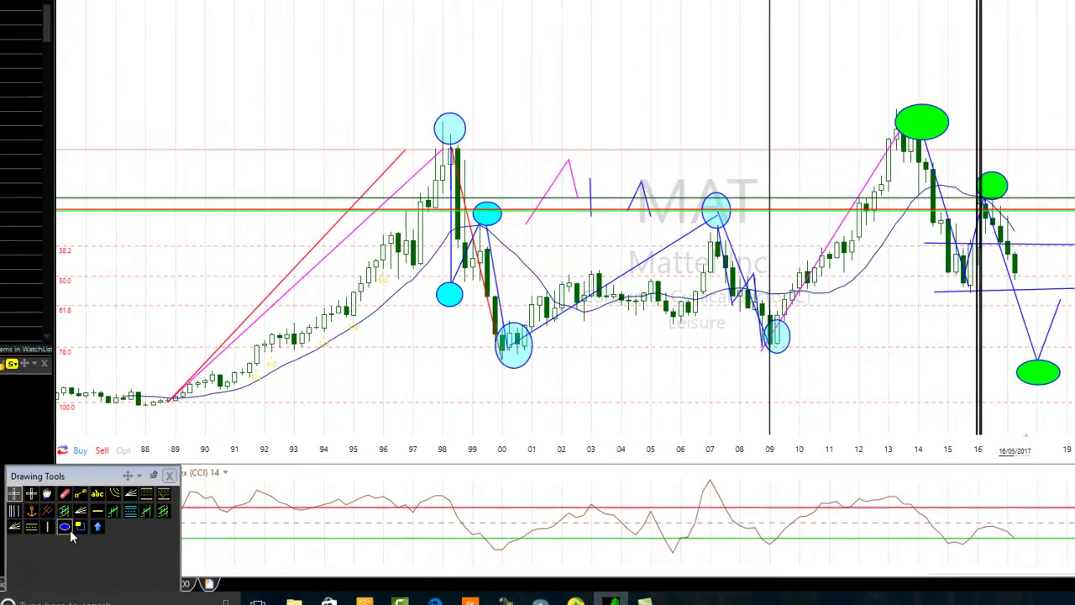
- Mark the CCI lows beneath the lower line around 2000, 2005, 2009 and 2015 with ellipses
{"action": "left_click", "coordinate": [64, 527]}
{"action": "left_click_drag", "start_coordinate": [516, 543], "coordinate": [479, 556]}
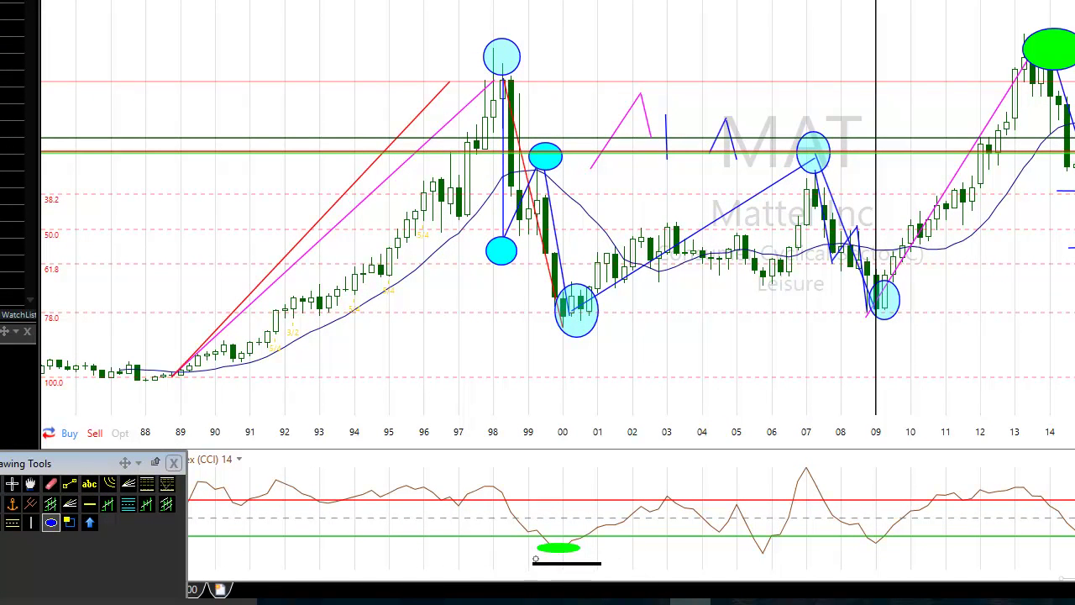
{"action": "left_click", "coordinate": [49, 527]}
{"action": "mouse_move", "coordinate": [797, 543]}
{"action": "left_mouse_down"}
{"action": "mouse_move", "coordinate": [815, 556]}
{"action": "mouse_move", "coordinate": [739, 563]}
{"action": "left_mouse_up"}
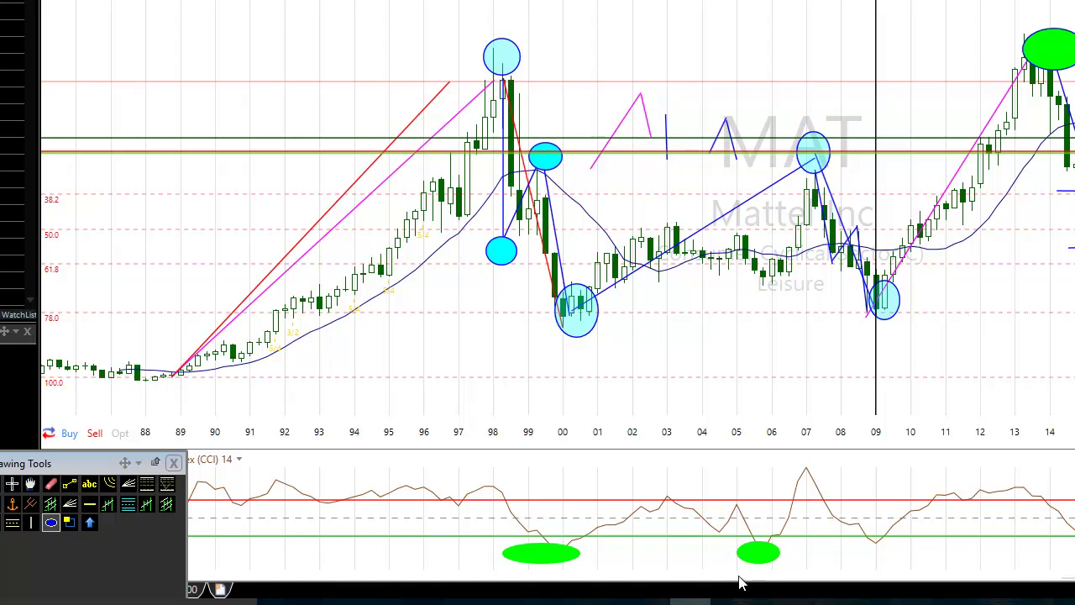
{"action": "left_click", "coordinate": [52, 525]}
{"action": "left_click_drag", "start_coordinate": [894, 546], "coordinate": [844, 566]}
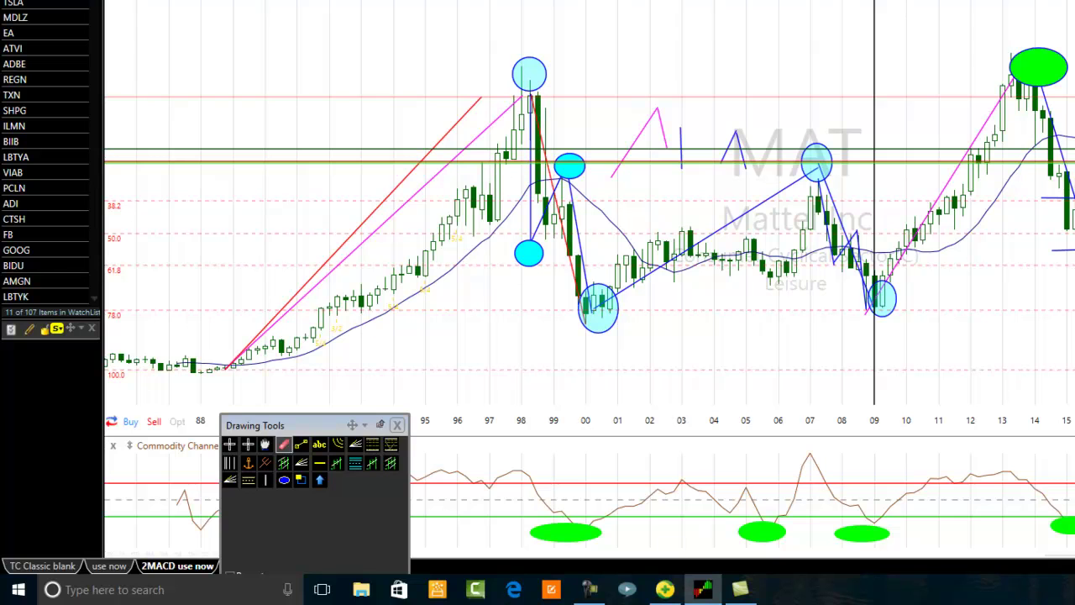
- Mark the CCI peaks above the upper line around 2007 and 2013 with ellipses
{"action": "left_click", "coordinate": [284, 480]}
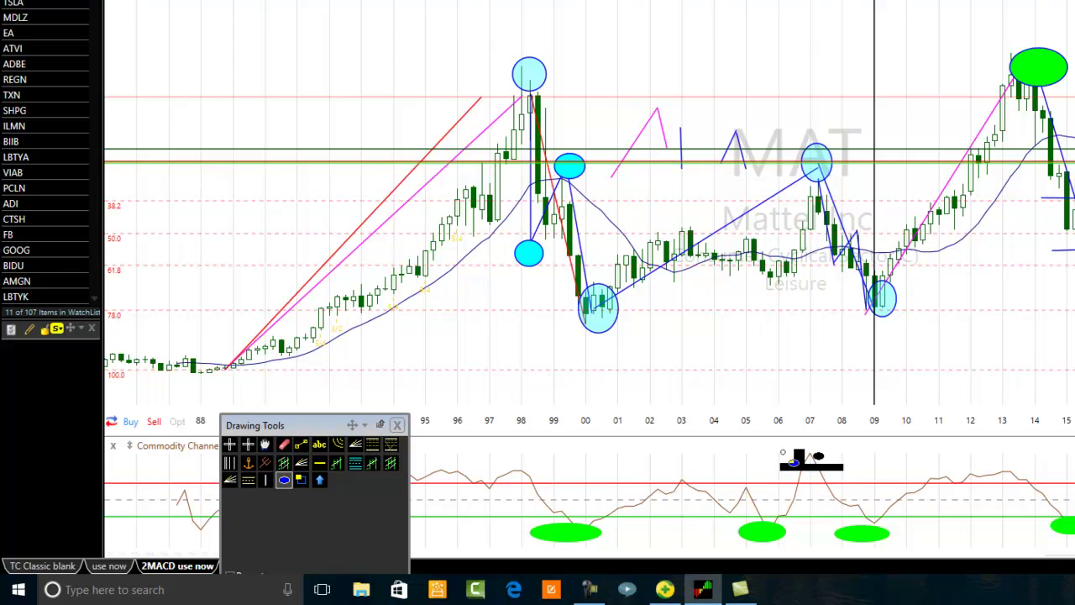
{"action": "mouse_move", "coordinate": [761, 460]}
{"action": "left_mouse_down"}
{"action": "mouse_move", "coordinate": [819, 444]}
{"action": "mouse_move", "coordinate": [812, 483]}
{"action": "mouse_move", "coordinate": [815, 468]}
{"action": "mouse_move", "coordinate": [840, 474]}
{"action": "left_mouse_up"}
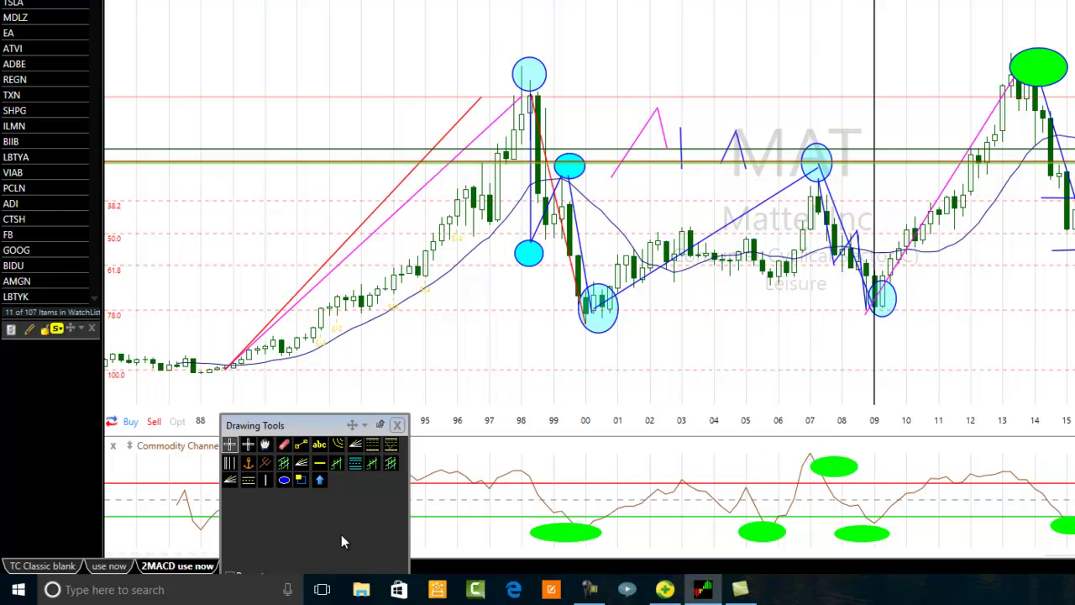
{"action": "left_click", "coordinate": [284, 479]}
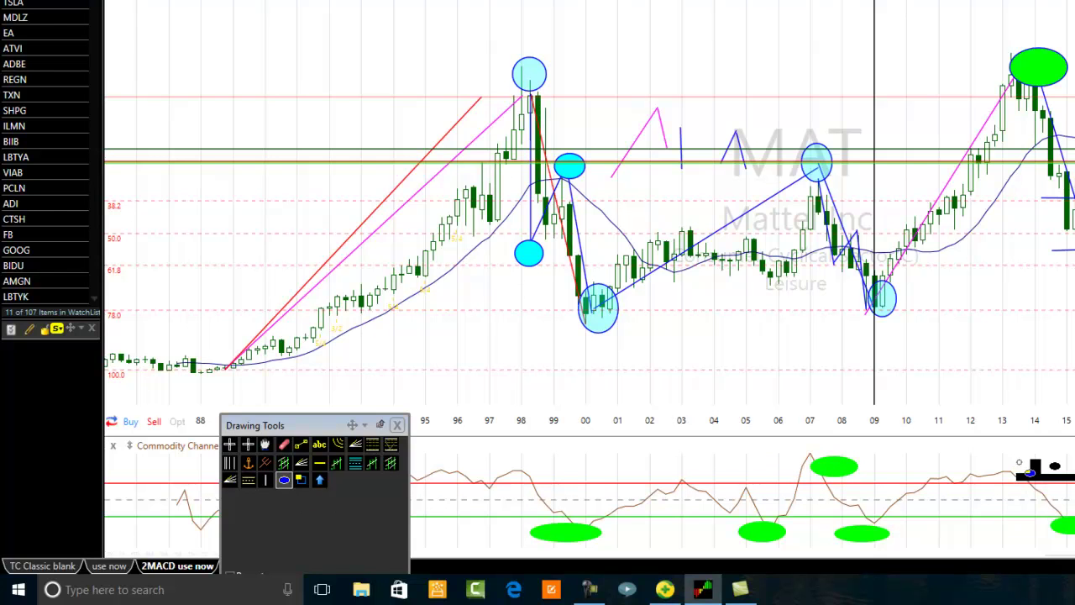
{"action": "left_click_drag", "start_coordinate": [1027, 458], "coordinate": [987, 489]}
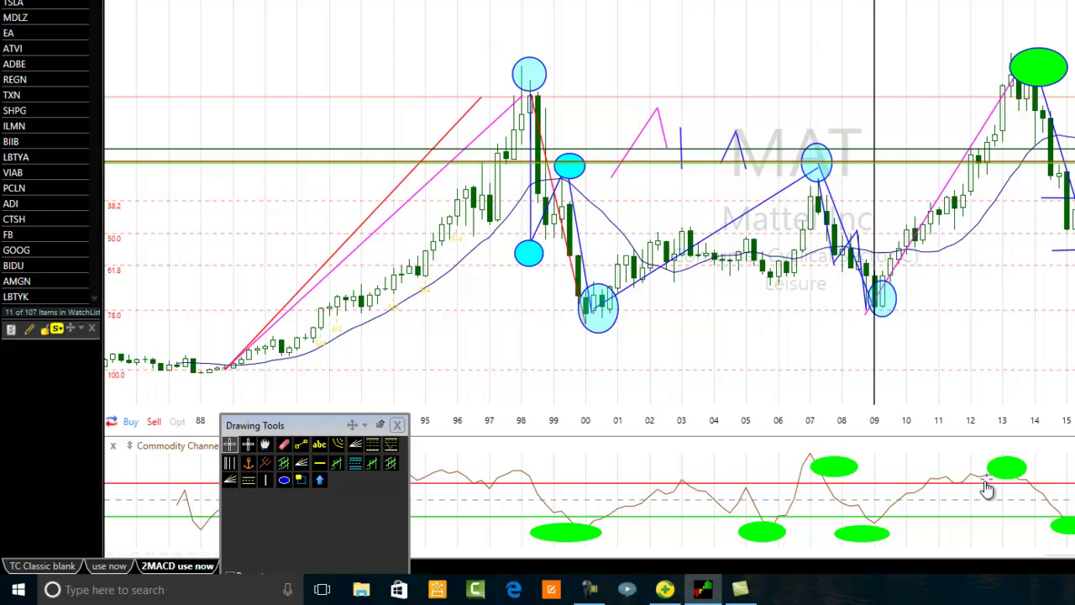
- Uncover the early CCI data and place one long flat ellipse over its highs from about 1990 to 1999
{"action": "mouse_move", "coordinate": [309, 433]}
{"action": "left_mouse_down"}
{"action": "mouse_move", "coordinate": [202, 538]}
{"action": "mouse_move", "coordinate": [188, 495]}
{"action": "mouse_move", "coordinate": [282, 573]}
{"action": "mouse_move", "coordinate": [33, 507]}
{"action": "mouse_move", "coordinate": [16, 471]}
{"action": "left_mouse_up"}
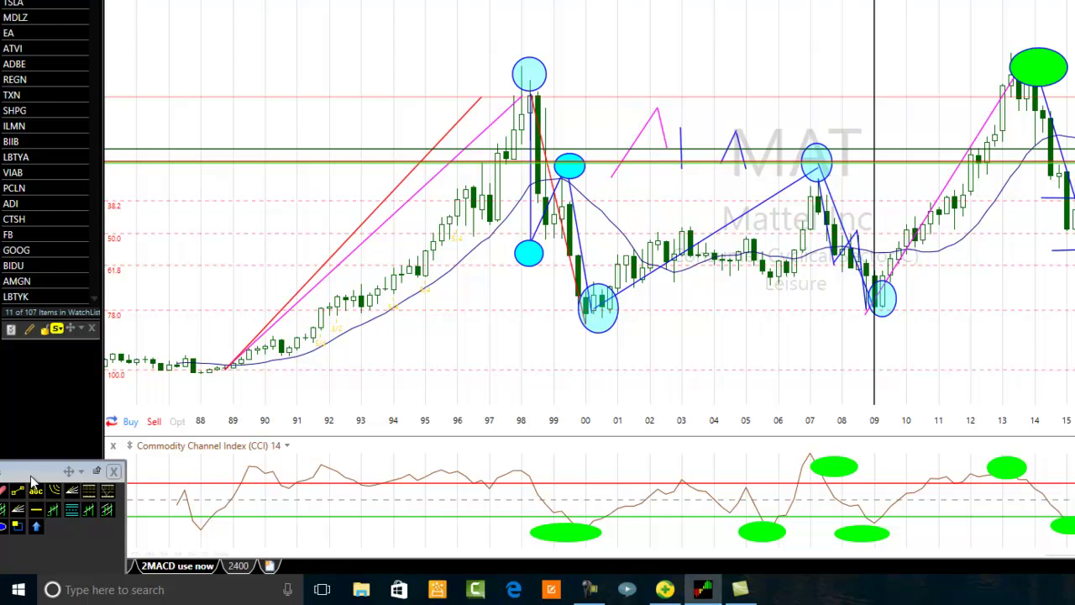
{"action": "left_click_drag", "start_coordinate": [31, 477], "coordinate": [115, 440]}
{"action": "left_click", "coordinate": [83, 488]}
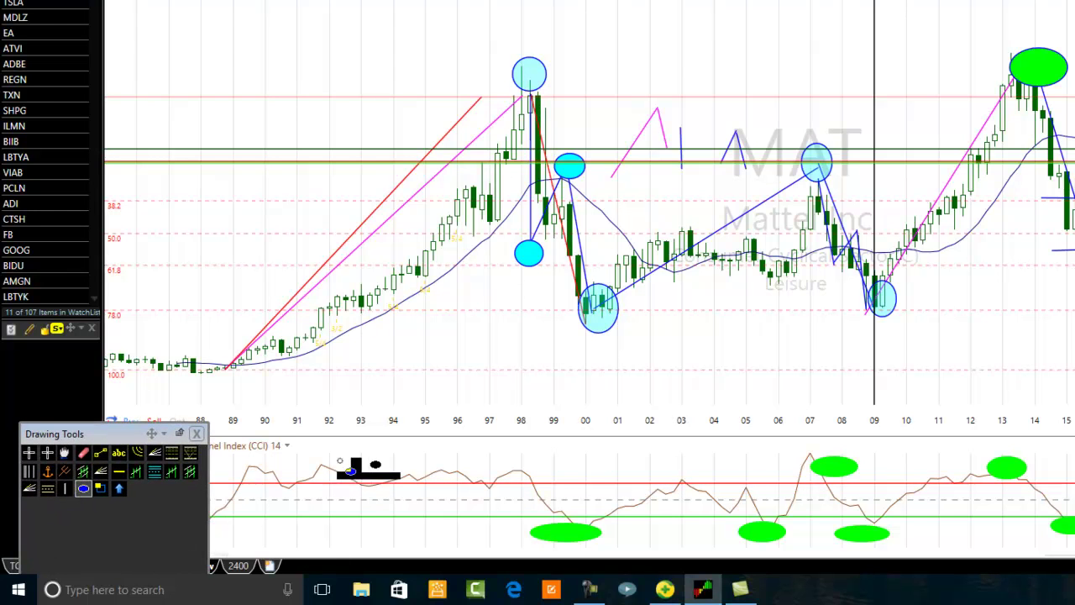
{"action": "left_click_drag", "start_coordinate": [273, 467], "coordinate": [567, 452]}
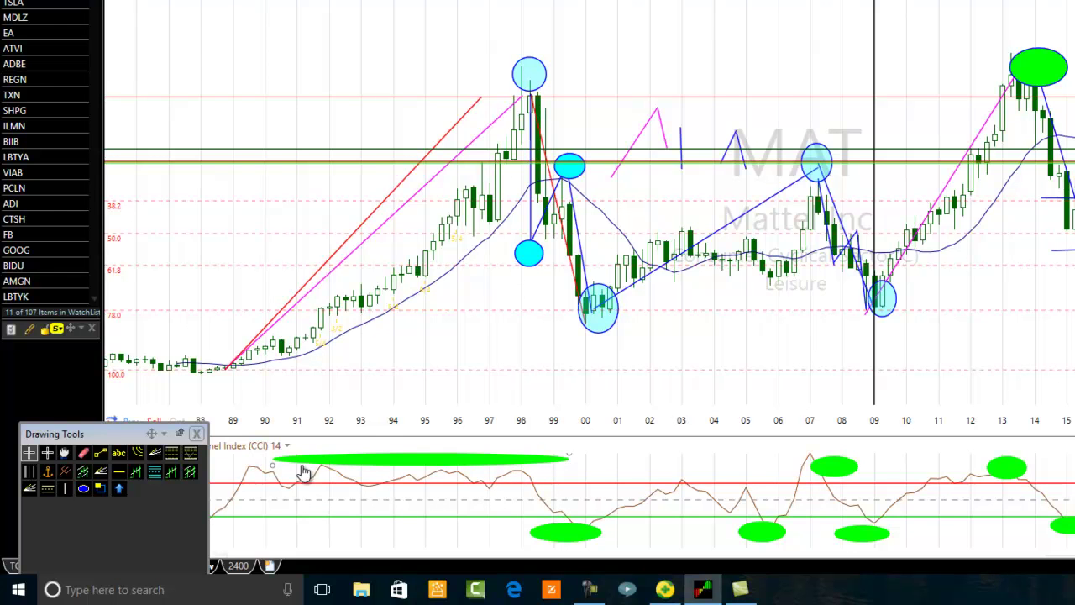
- Draw three nearly horizontal trend lines on the price chart along the highs of about 1990, 1992 and 1996, the lowest at about 7.99
{"action": "mouse_move", "coordinate": [509, 485]}
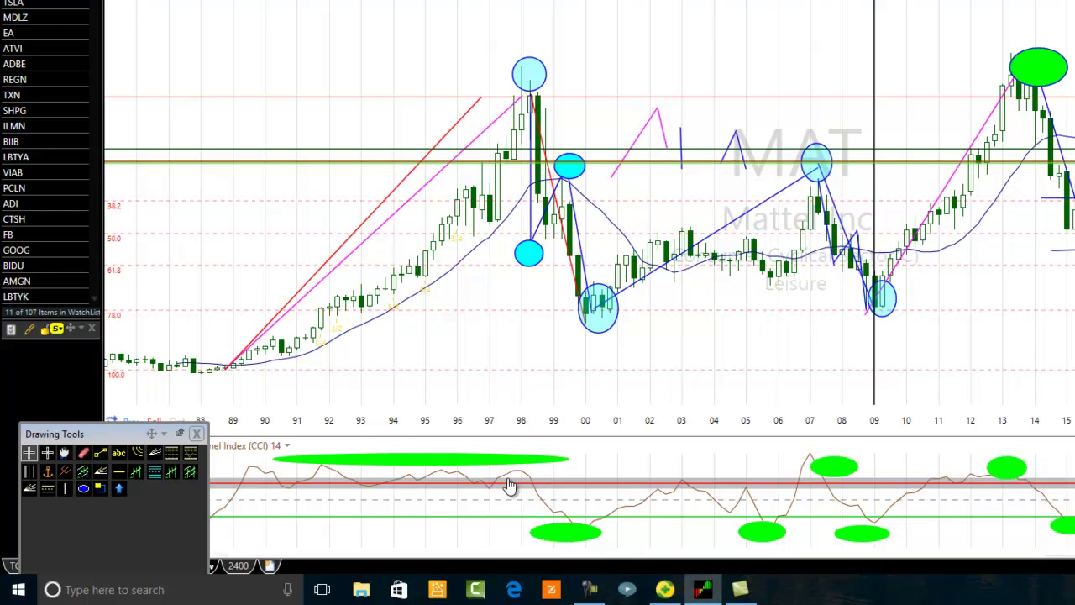
{"action": "left_click", "coordinate": [99, 454]}
{"action": "mouse_move", "coordinate": [273, 341]}
{"action": "left_mouse_down"}
{"action": "mouse_move", "coordinate": [372, 349]}
{"action": "mouse_move", "coordinate": [433, 330]}
{"action": "left_mouse_up"}
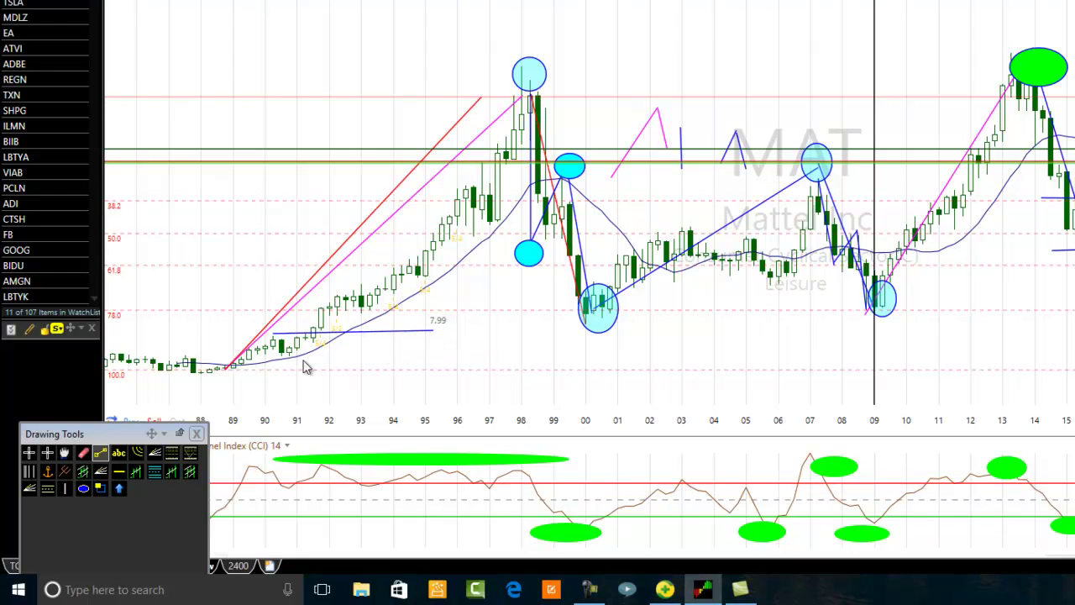
{"action": "left_click", "coordinate": [100, 453]}
{"action": "left_click_drag", "start_coordinate": [330, 294], "coordinate": [454, 302]}
{"action": "left_click", "coordinate": [474, 297]}
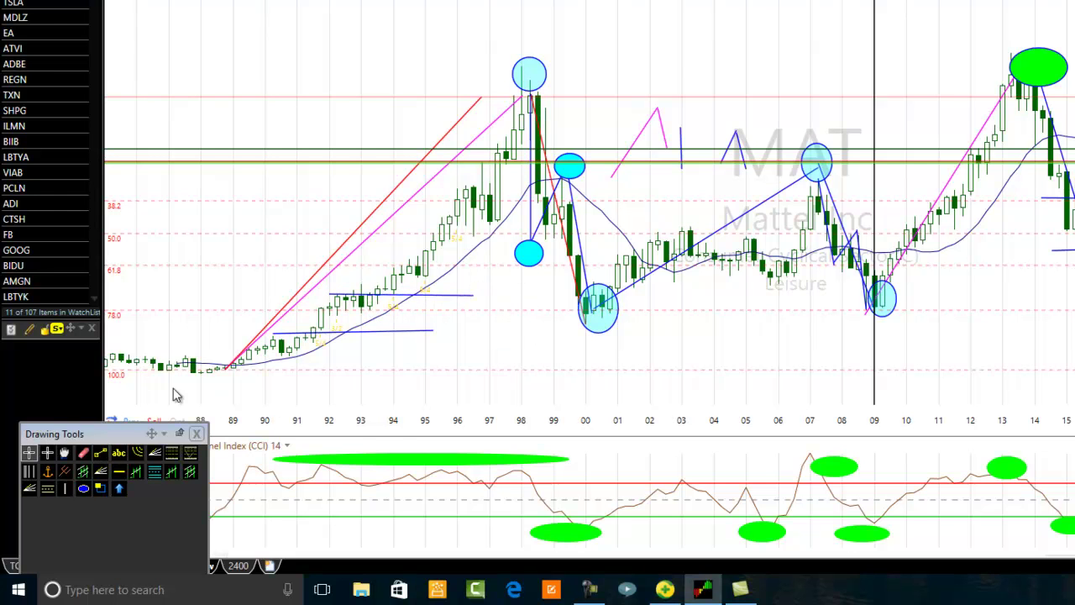
{"action": "left_click", "coordinate": [100, 454]}
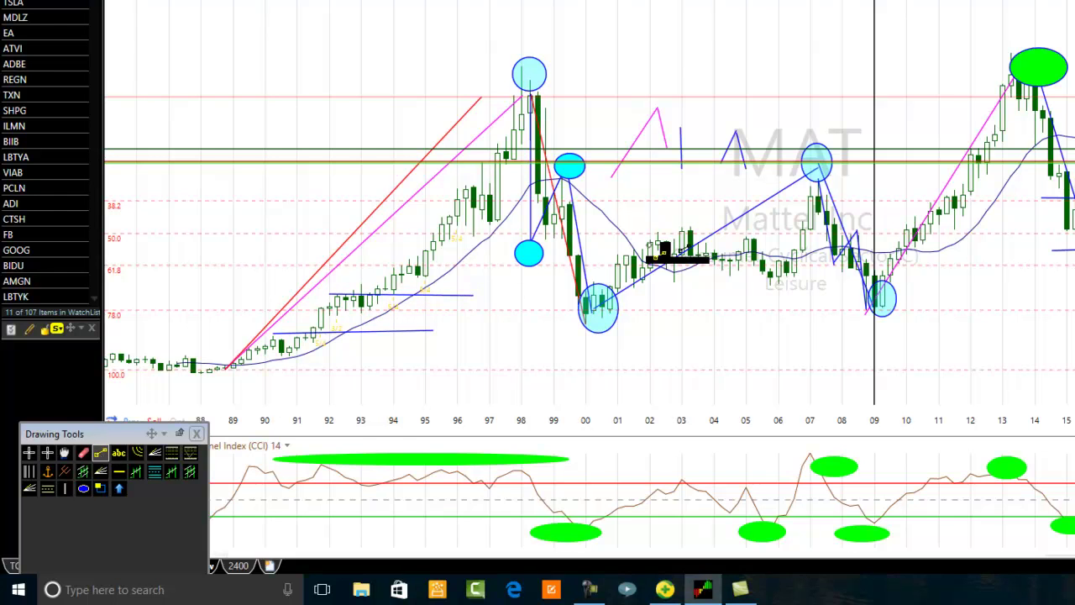
{"action": "mouse_move", "coordinate": [441, 183]}
{"action": "left_mouse_down"}
{"action": "mouse_move", "coordinate": [538, 171]}
{"action": "mouse_move", "coordinate": [587, 181]}
{"action": "left_mouse_up"}
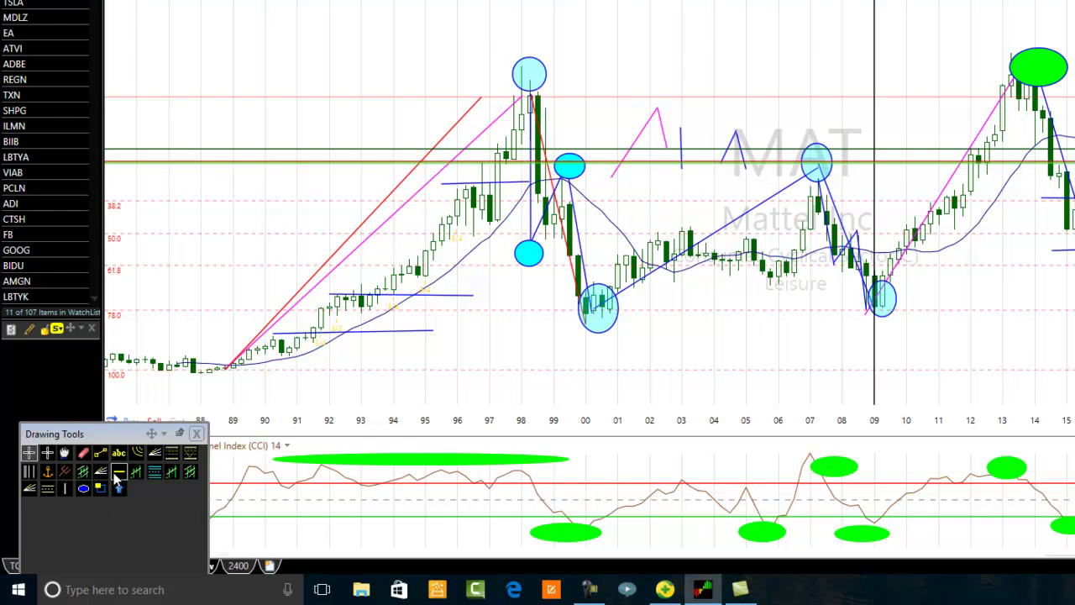
{"action": "left_click", "coordinate": [99, 455]}
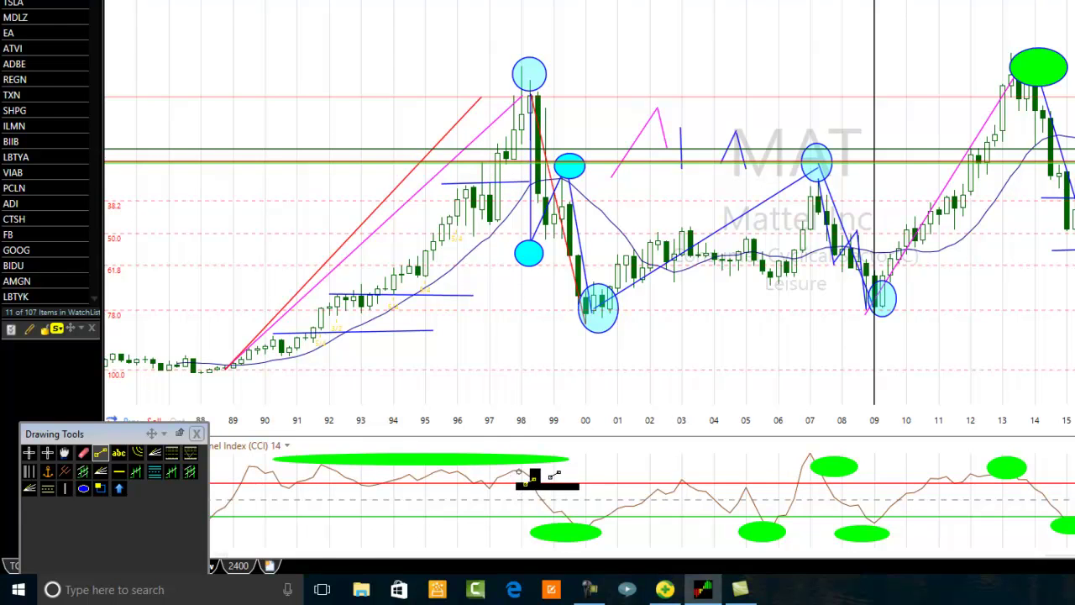
{"action": "mouse_move", "coordinate": [441, 493]}
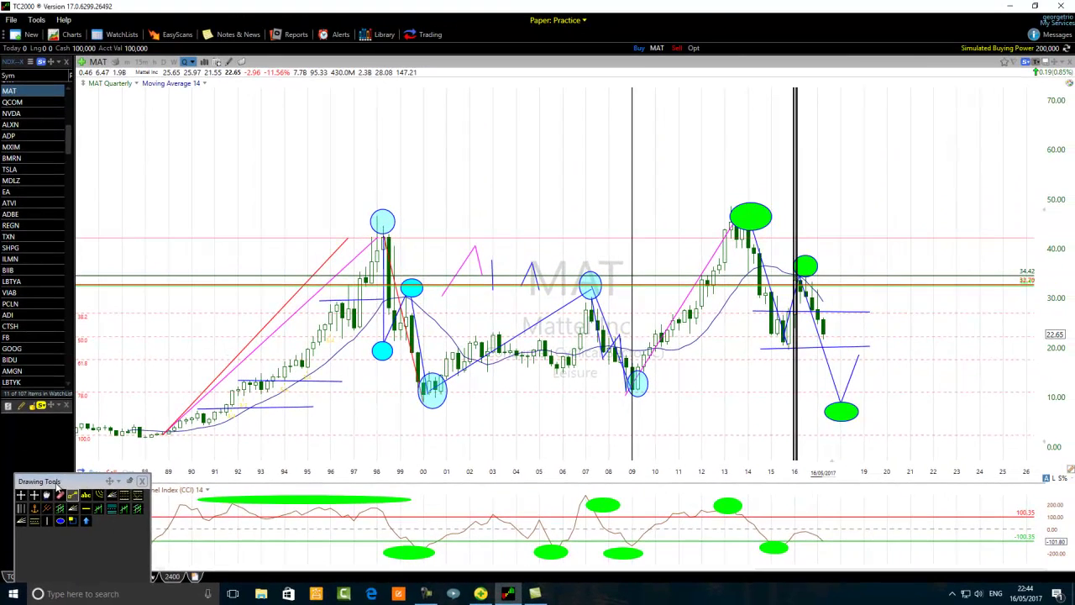
{"action": "left_click_drag", "start_coordinate": [112, 553], "coordinate": [136, 555]}
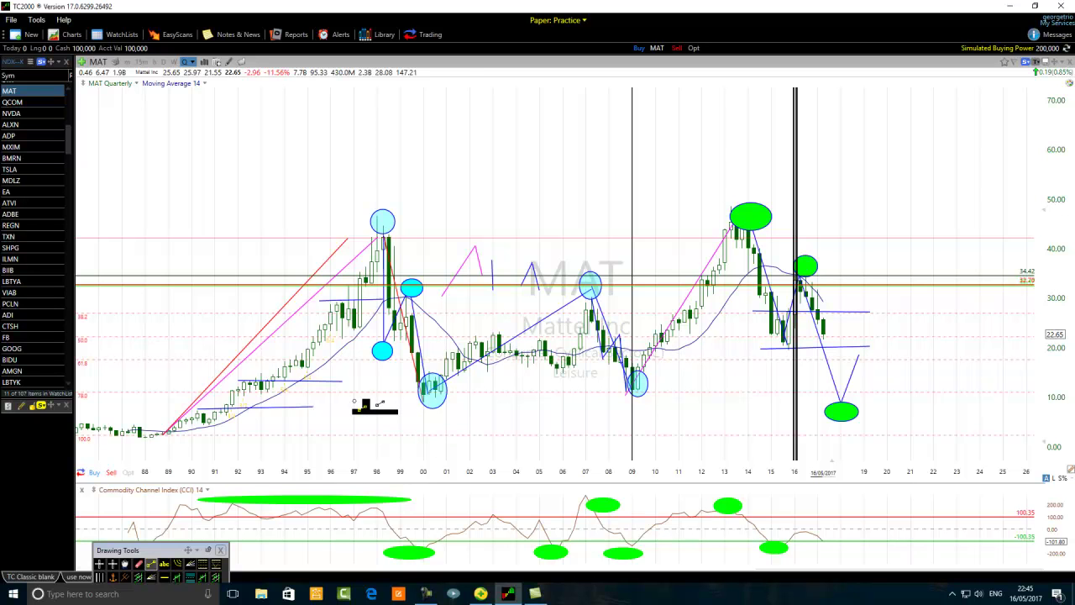
{"action": "scroll", "coordinate": [374, 407], "scroll_direction": "up", "scroll_amount": 1}
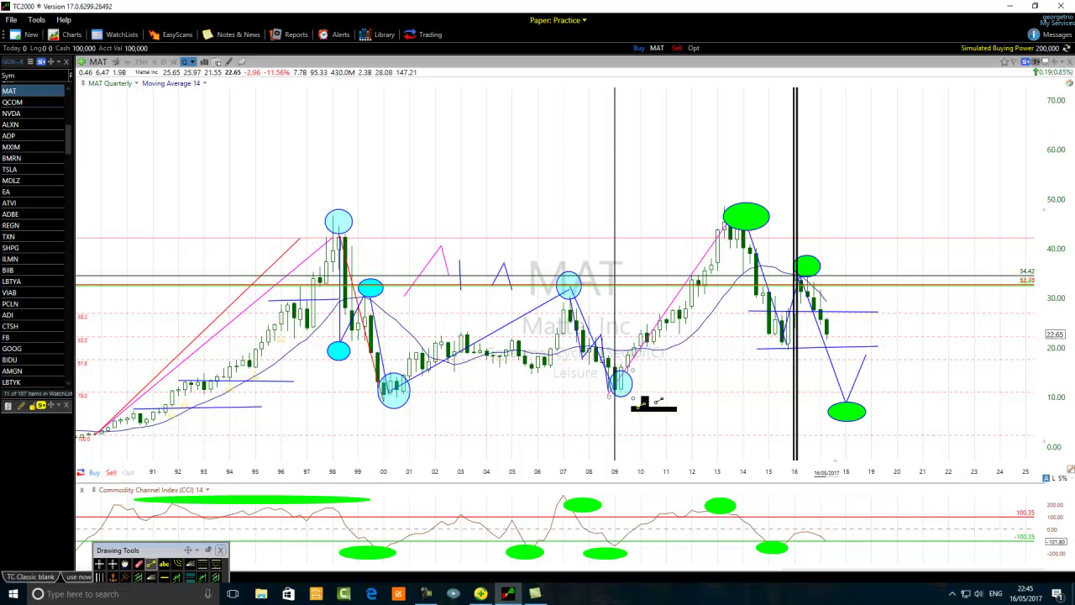
{"action": "scroll", "coordinate": [494, 409], "scroll_direction": "up", "scroll_amount": 2}
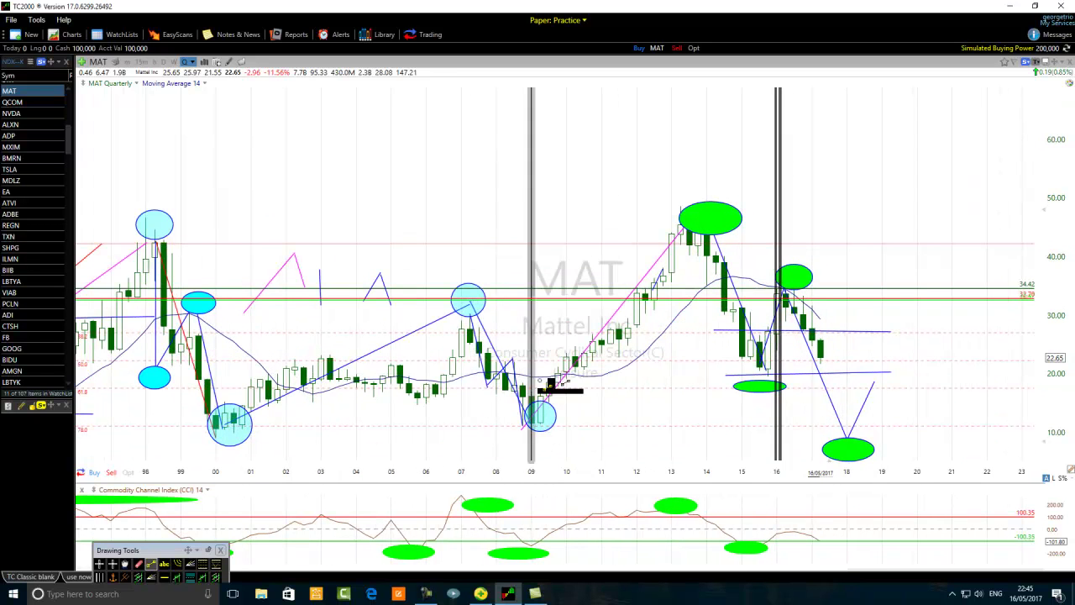
{"action": "scroll", "coordinate": [518, 370], "scroll_direction": "down", "scroll_amount": 1}
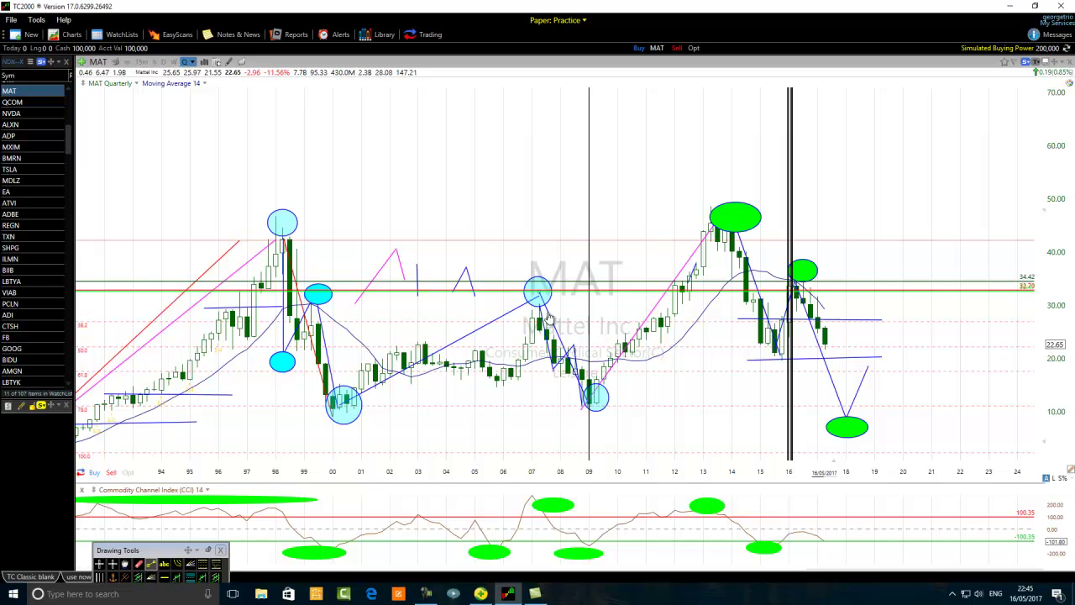
{"action": "scroll", "coordinate": [679, 165], "scroll_direction": "down", "scroll_amount": 2}
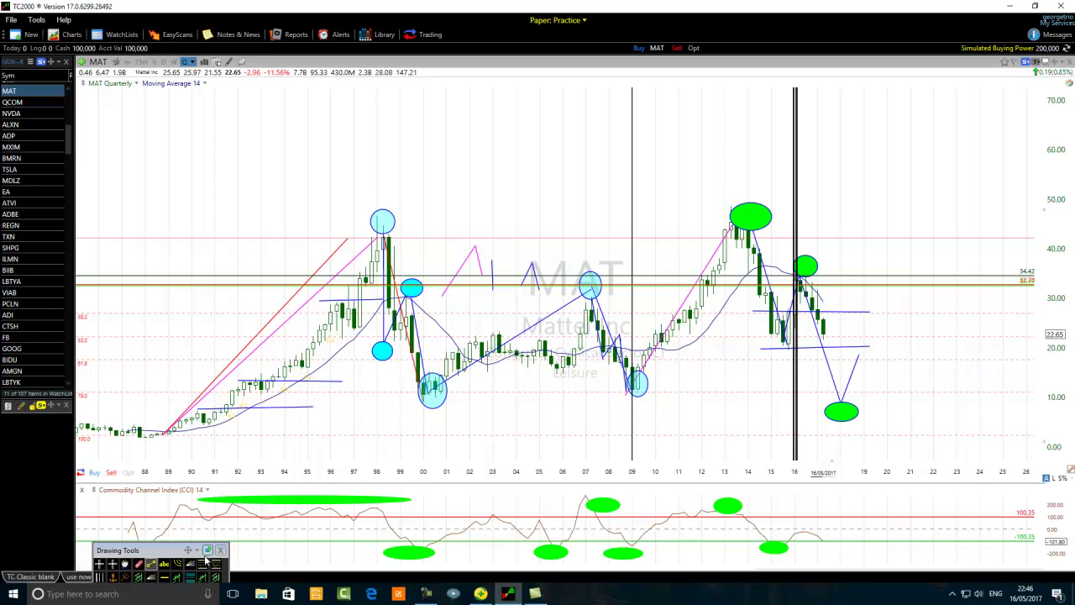
- Add a horizontal line at about 22.43 on the price chart and mark the 2015 price low with an ellipse
{"action": "left_click", "coordinate": [401, 336]}
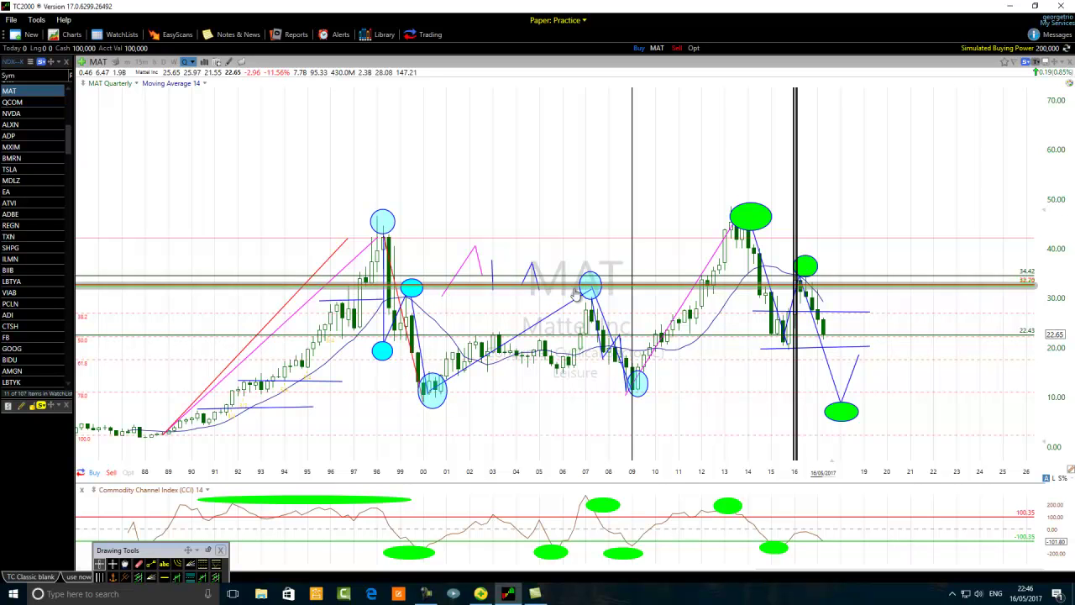
{"action": "left_click", "coordinate": [184, 578]}
{"action": "left_click", "coordinate": [210, 506]}
{"action": "mouse_move", "coordinate": [796, 340]}
{"action": "left_mouse_down"}
{"action": "mouse_move", "coordinate": [798, 358]}
{"action": "mouse_move", "coordinate": [765, 373]}
{"action": "left_mouse_up"}
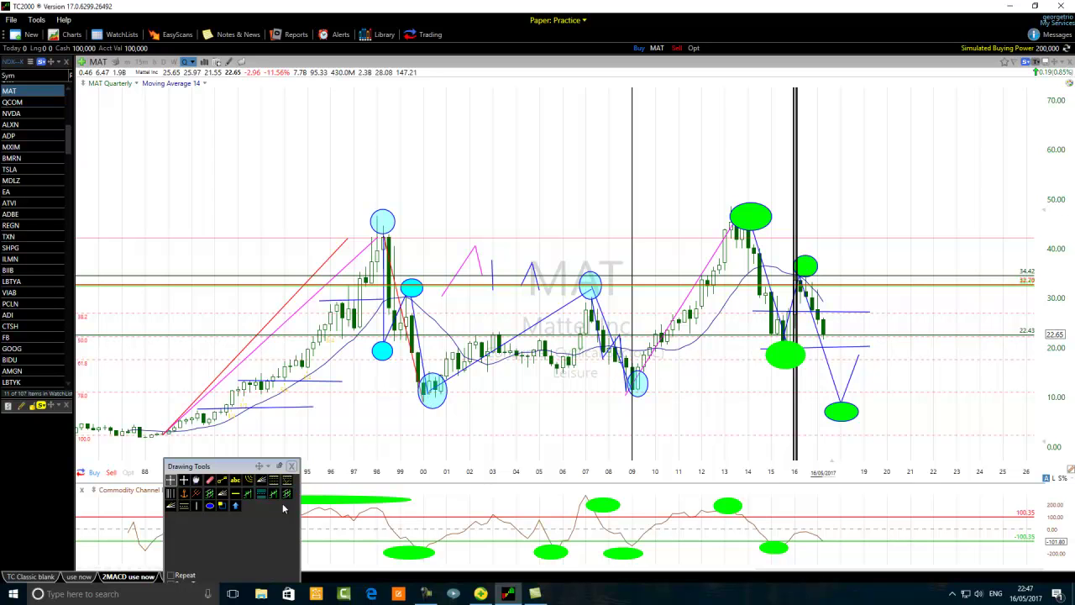
- Add a horizontal line at 11.01 on the price chart through the 2000 low and colour it red
{"action": "left_click", "coordinate": [236, 493]}
{"action": "left_click", "coordinate": [431, 389]}
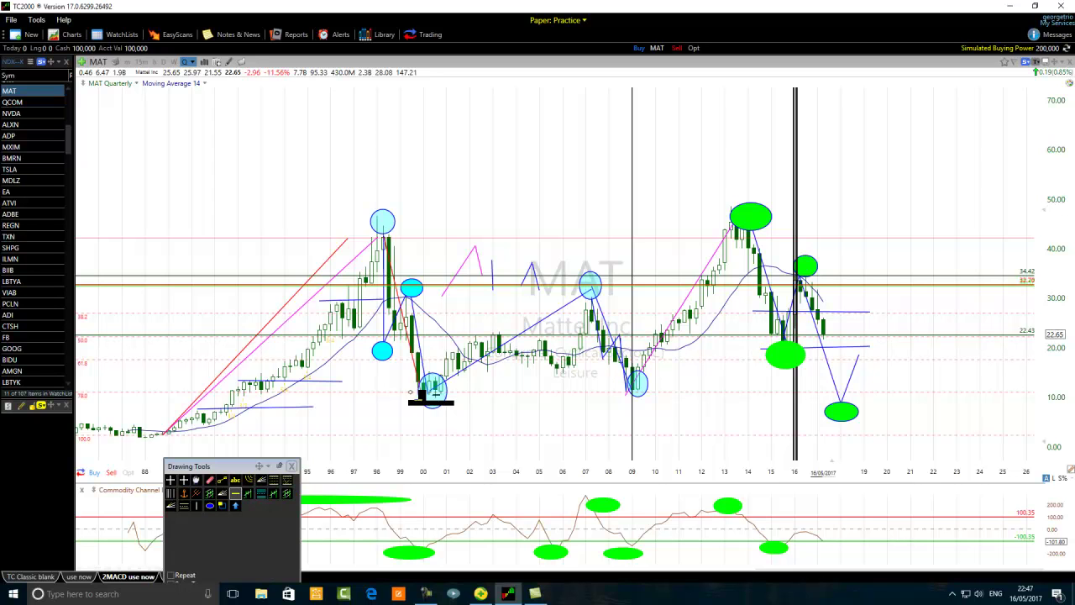
{"action": "left_click_drag", "start_coordinate": [431, 395], "coordinate": [431, 392]}
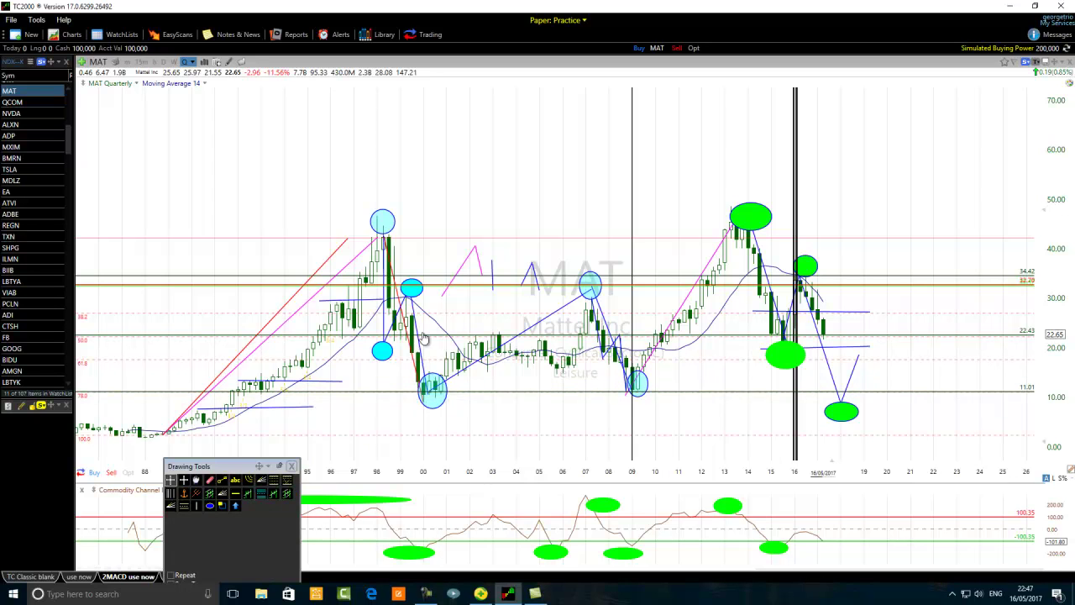
{"action": "right_click", "coordinate": [476, 392]}
{"action": "left_click", "coordinate": [504, 399]}
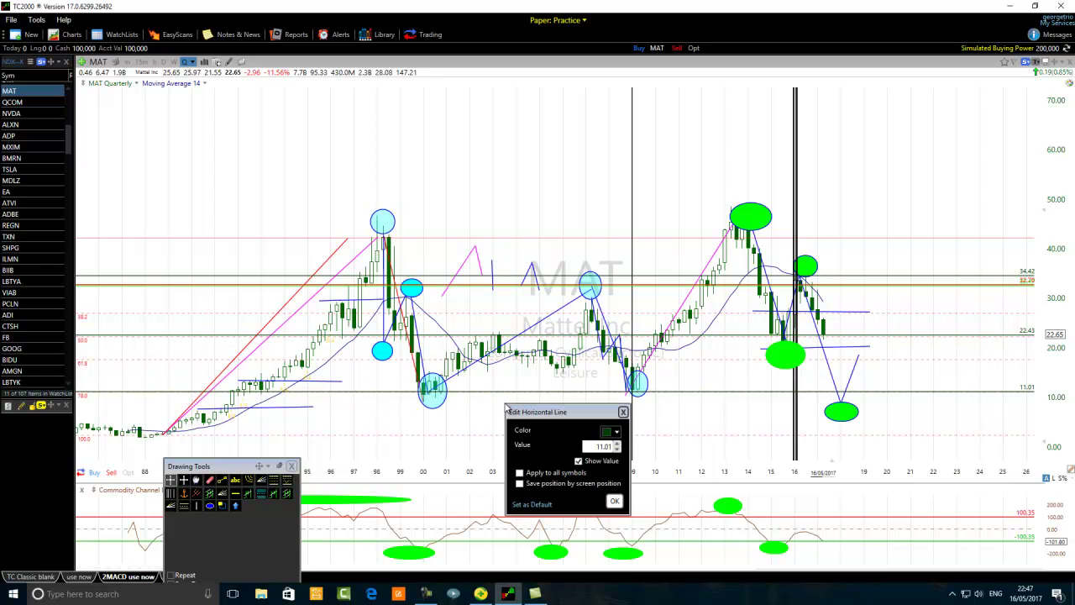
{"action": "left_click", "coordinate": [609, 433]}
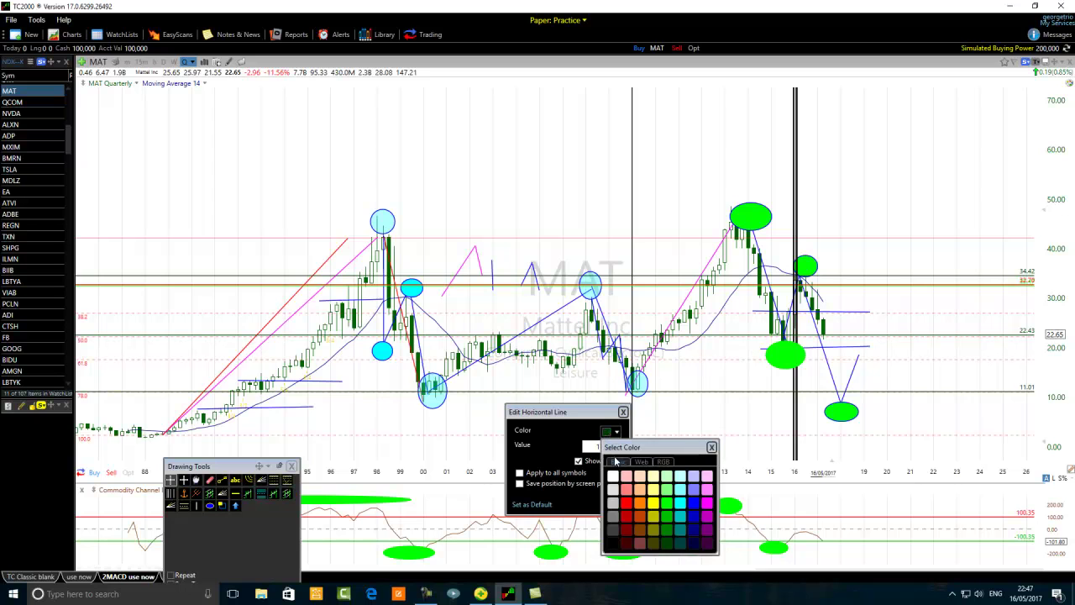
{"action": "left_click", "coordinate": [626, 507]}
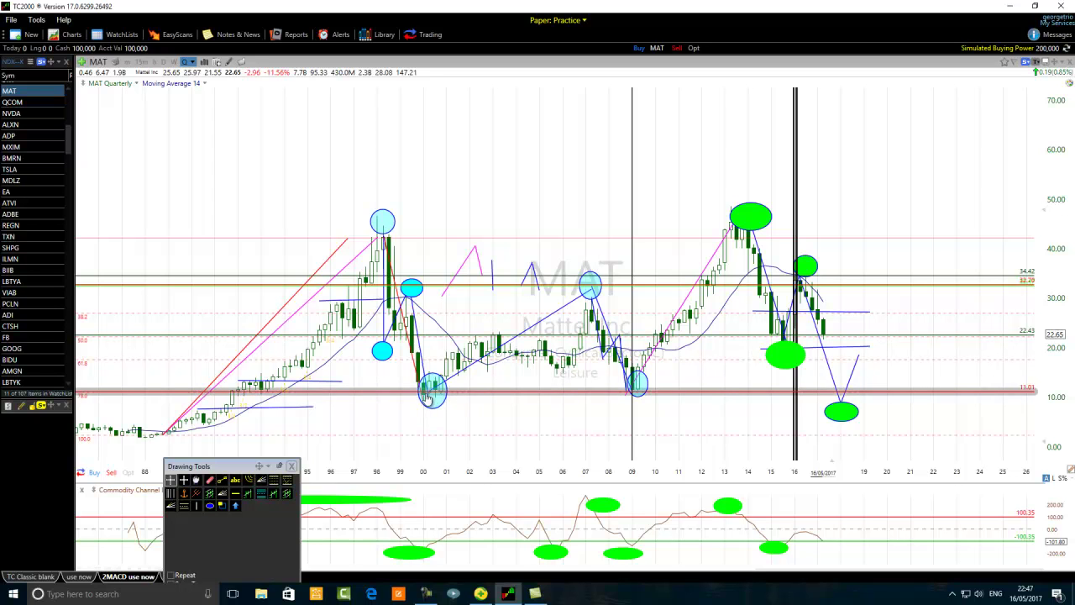
- Examine how the price lows around 2000 and 2009 meet the 11.01 line, comparing them with the 2007 high and the CCI
{"action": "mouse_move", "coordinate": [428, 396]}
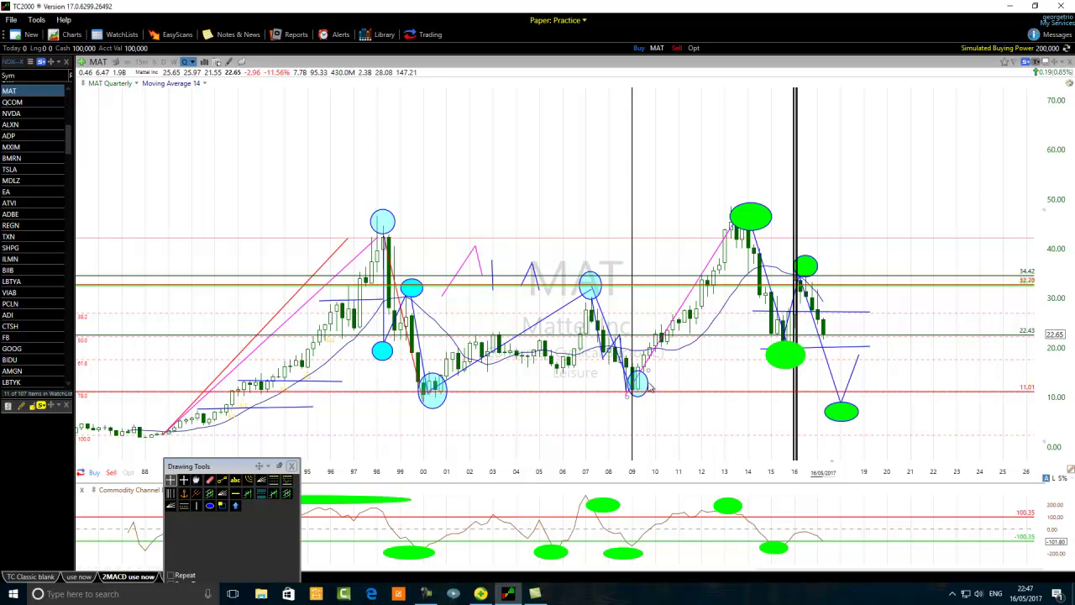
{"action": "mouse_move", "coordinate": [638, 389]}
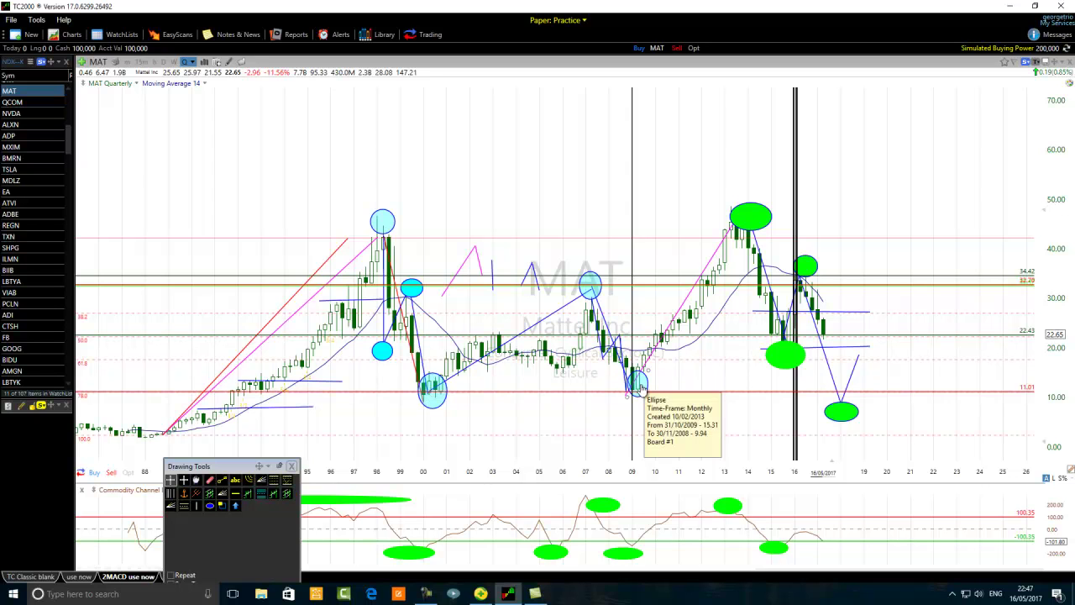
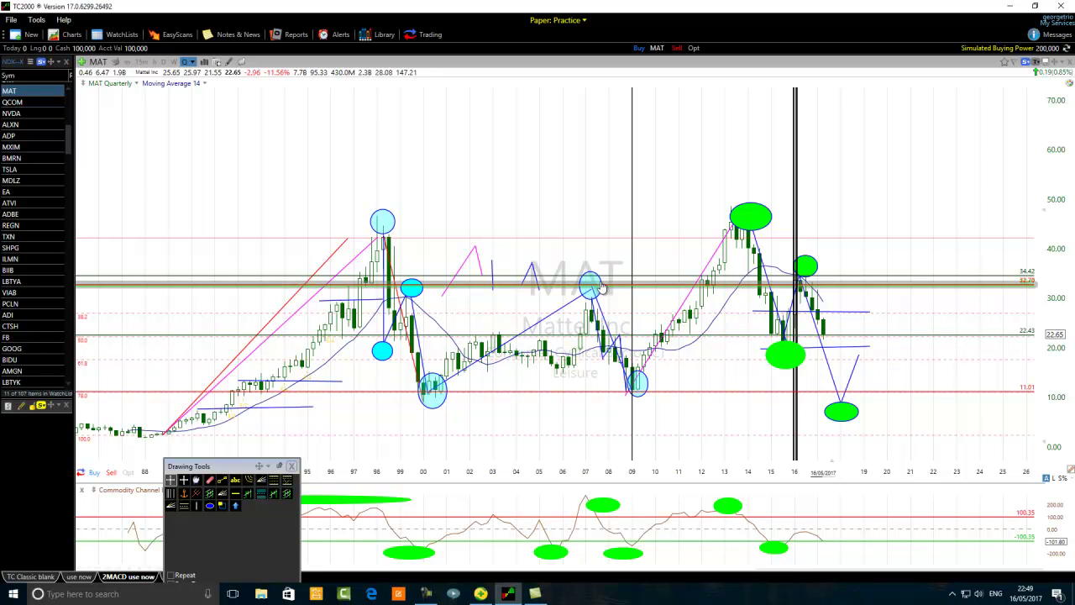
{"action": "mouse_move", "coordinate": [602, 286]}
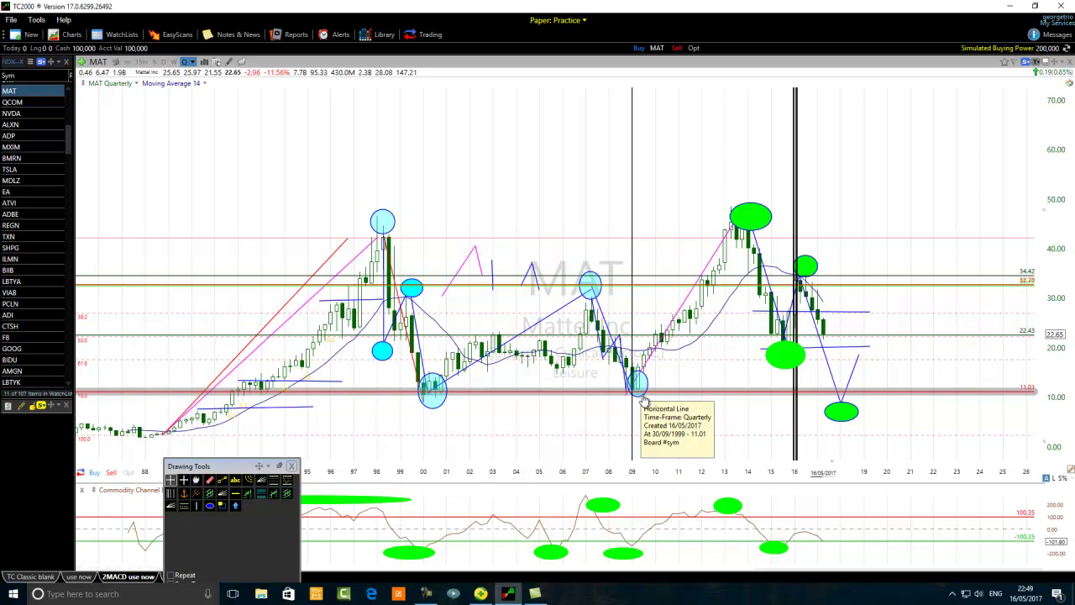
{"action": "scroll", "coordinate": [605, 416], "scroll_direction": "up", "scroll_amount": 2}
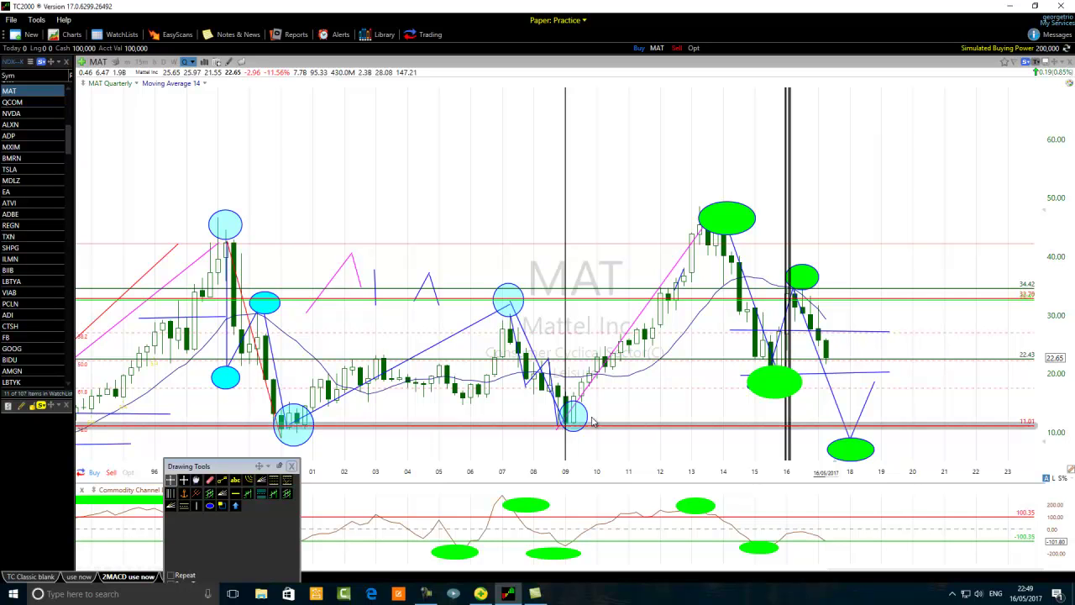
{"action": "left_click_drag", "start_coordinate": [585, 392], "coordinate": [568, 425]}
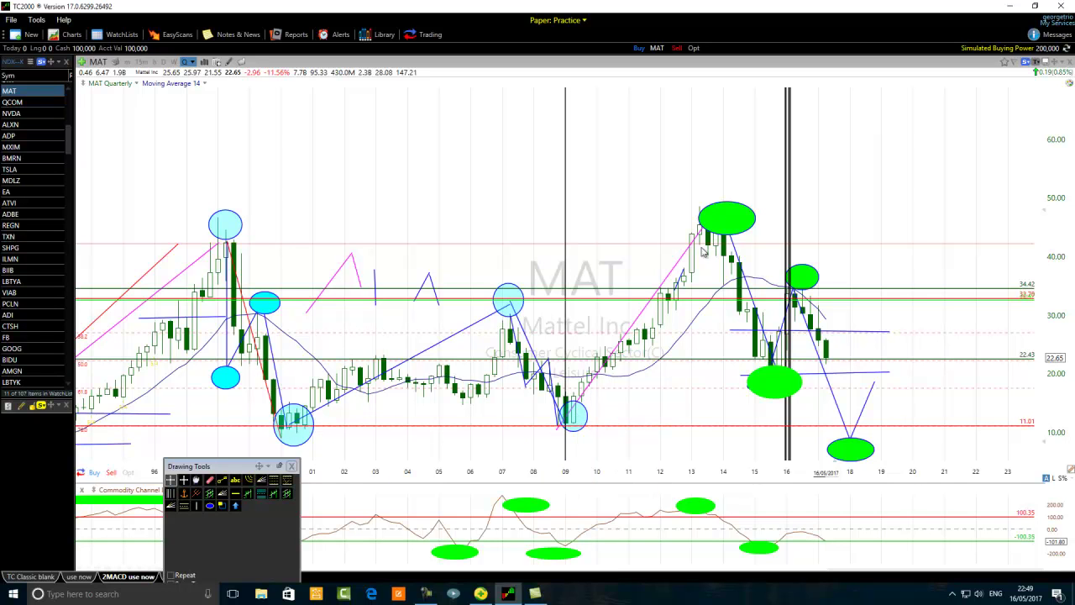
{"action": "mouse_move", "coordinate": [572, 551]}
{"action": "scroll", "coordinate": [571, 551], "scroll_direction": "down", "scroll_amount": 2}
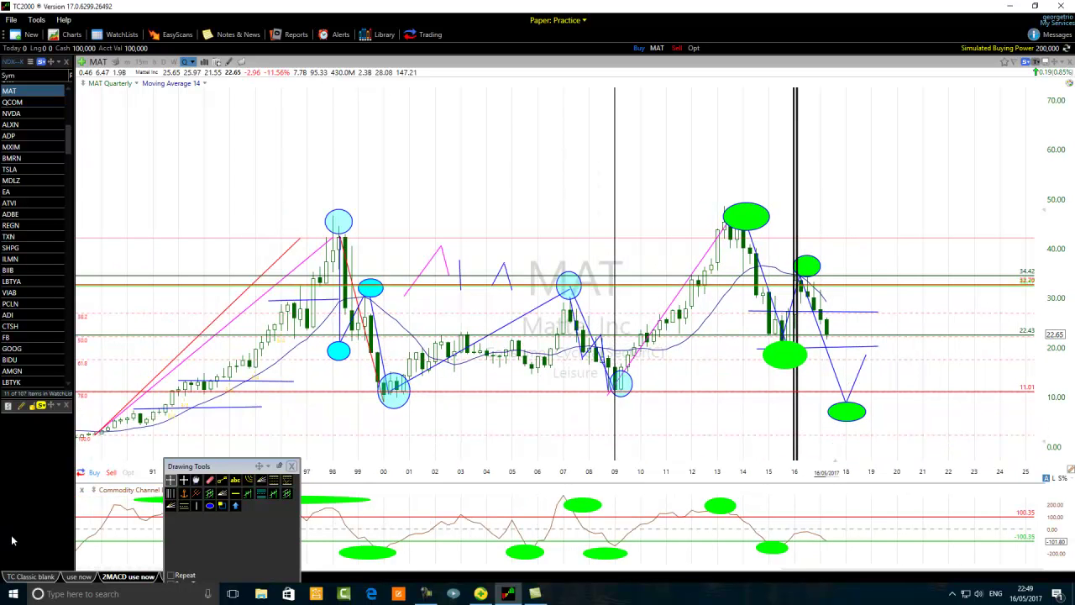
- Move the Drawing Tools palette fully into view and add a horizontal line at 42.03 across the 1998 and 2013 price highs
{"action": "mouse_move", "coordinate": [240, 472]}
{"action": "left_mouse_down"}
{"action": "mouse_move", "coordinate": [67, 482]}
{"action": "mouse_move", "coordinate": [124, 443]}
{"action": "mouse_move", "coordinate": [101, 434]}
{"action": "mouse_move", "coordinate": [183, 421]}
{"action": "left_mouse_up"}
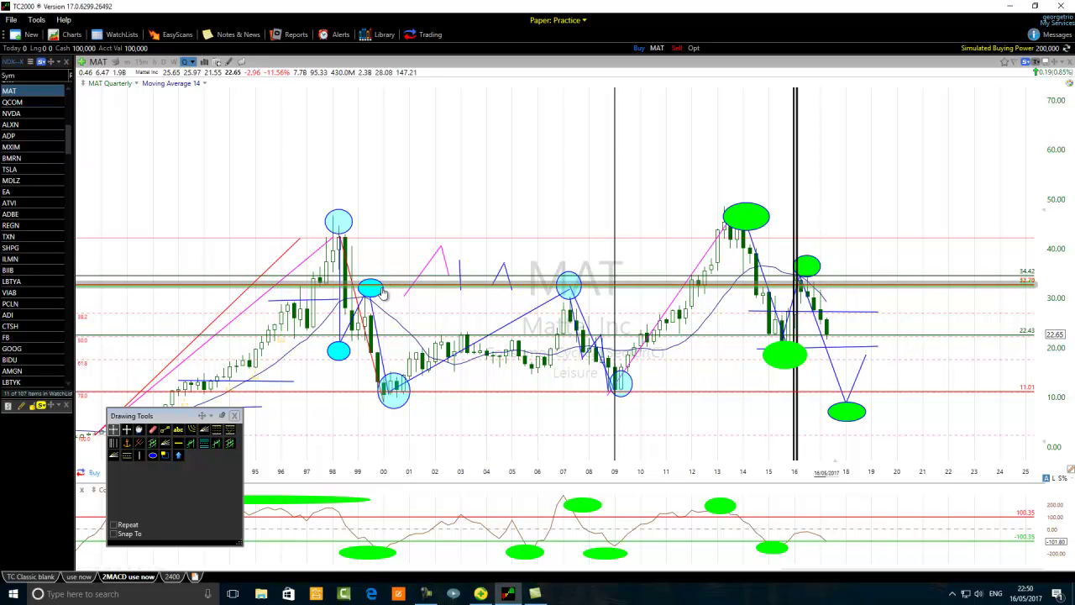
{"action": "mouse_move", "coordinate": [383, 292]}
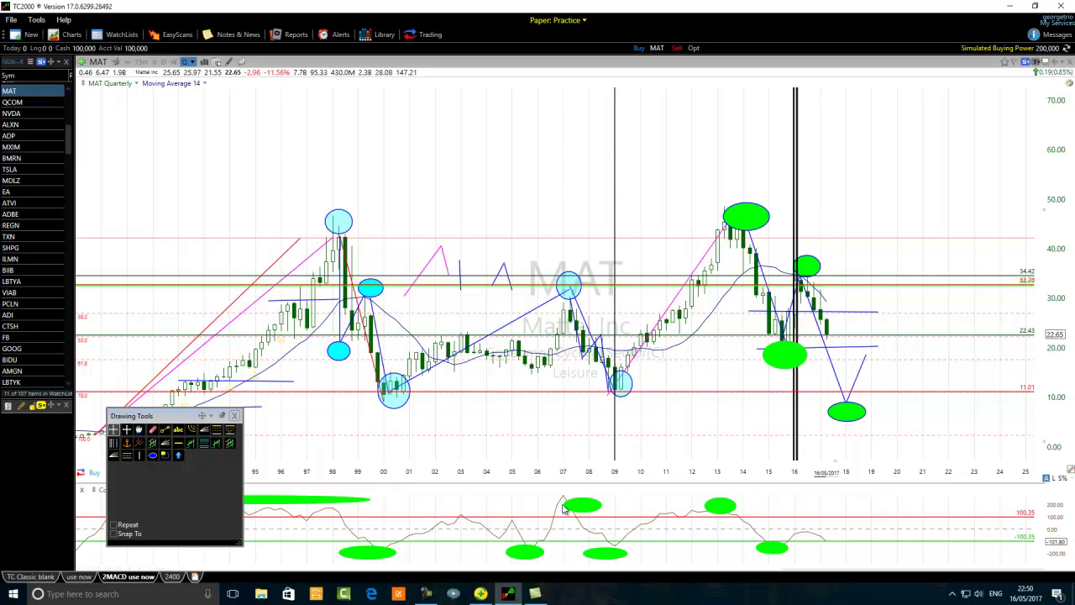
{"action": "mouse_move", "coordinate": [556, 522]}
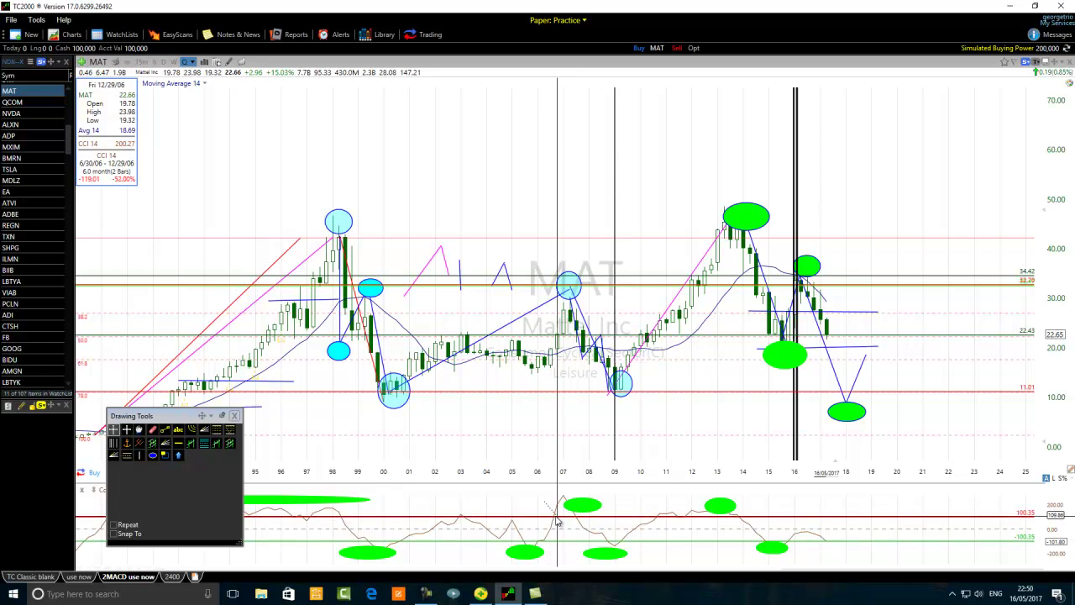
{"action": "mouse_move", "coordinate": [557, 341]}
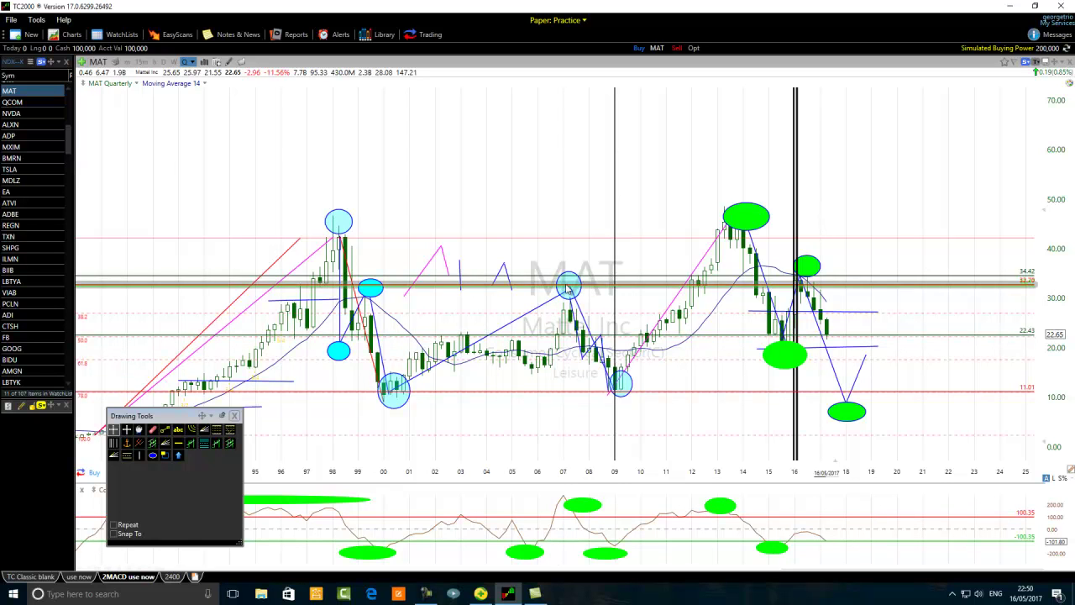
{"action": "left_click", "coordinate": [561, 502]}
{"action": "mouse_move", "coordinate": [622, 388]}
{"action": "mouse_move", "coordinate": [346, 224]}
{"action": "left_click", "coordinate": [178, 443]}
{"action": "left_click_drag", "start_coordinate": [243, 252], "coordinate": [254, 241]}
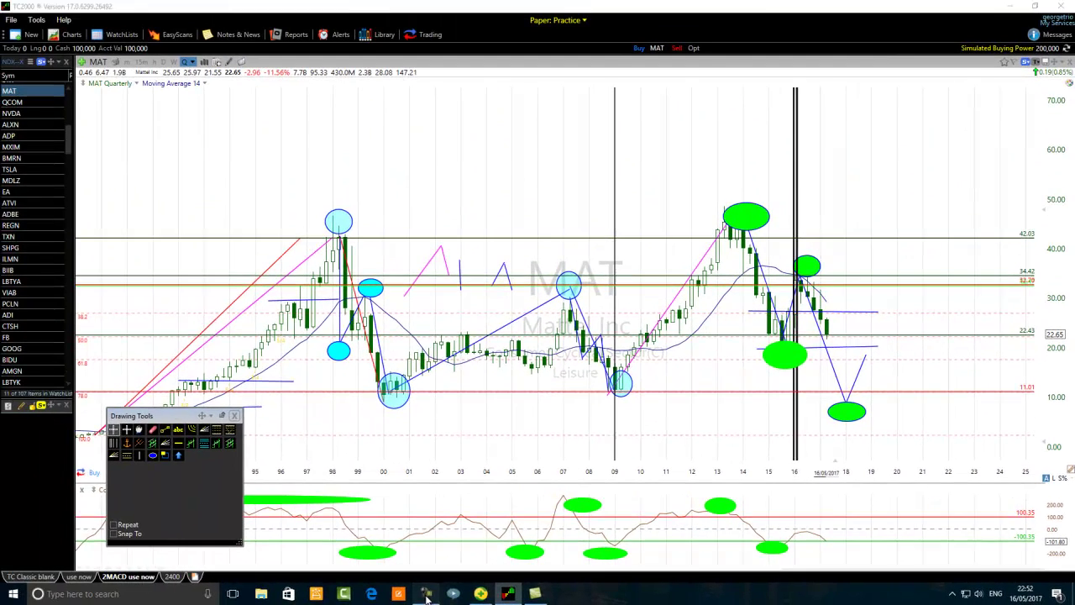
{"action": "left_click", "coordinate": [427, 594]}
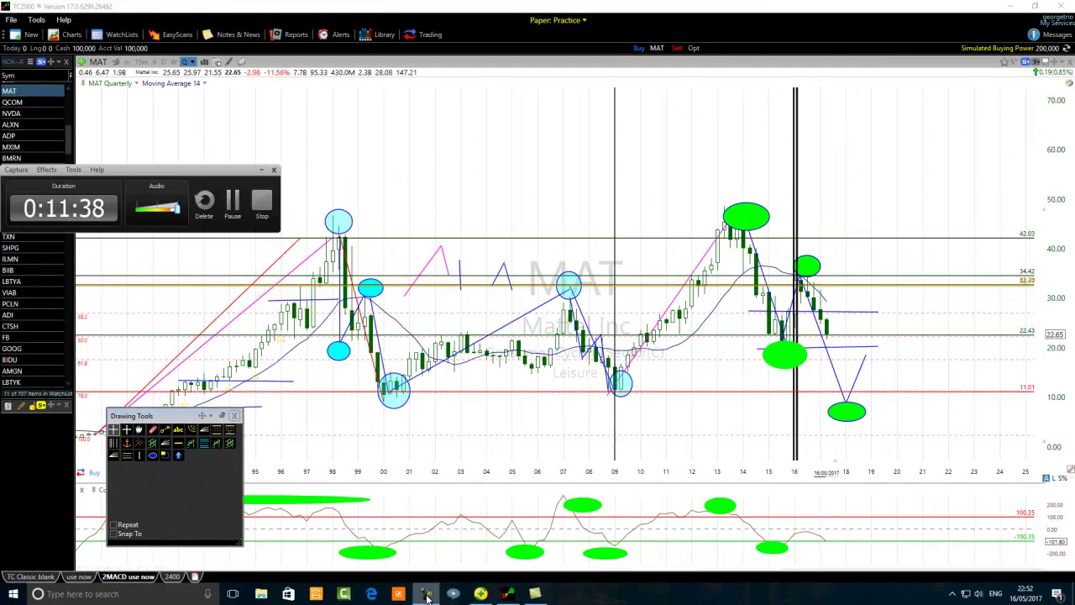
{"action": "left_click", "coordinate": [263, 172]}
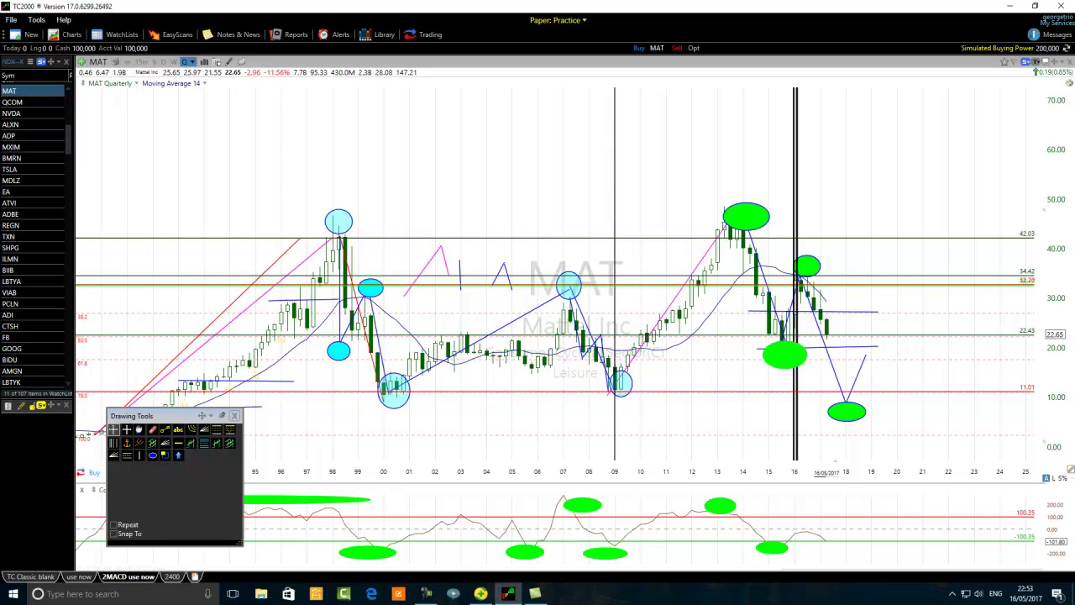
{"action": "scroll", "coordinate": [538, 432], "scroll_direction": "up", "scroll_amount": 1}
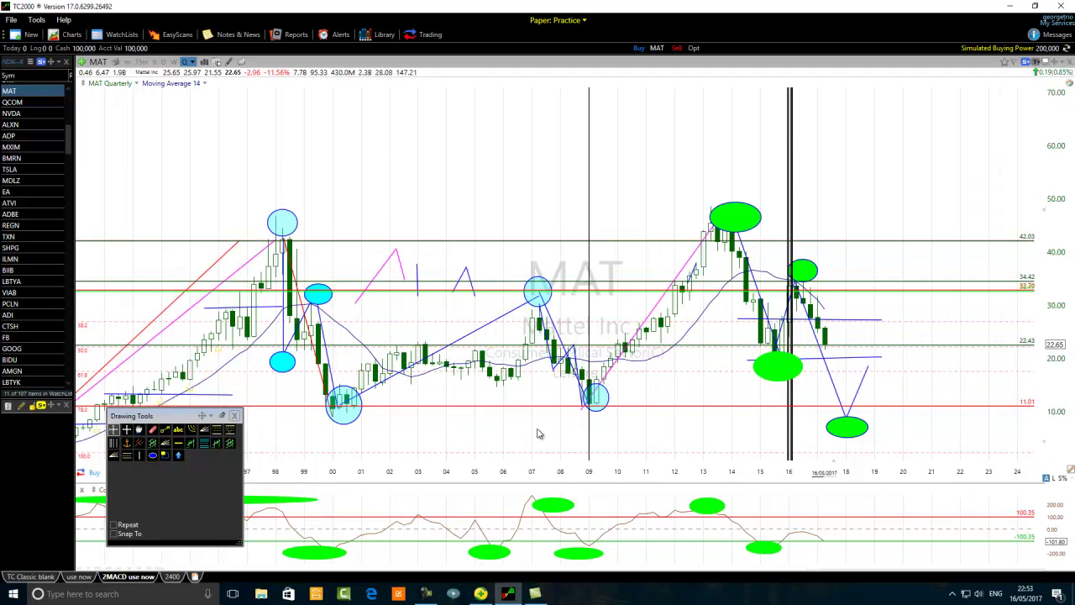
{"action": "scroll", "coordinate": [539, 432], "scroll_direction": "up", "scroll_amount": 1}
{"action": "scroll", "coordinate": [539, 433], "scroll_direction": "down", "scroll_amount": 2}
{"action": "scroll", "coordinate": [539, 433], "scroll_direction": "down", "scroll_amount": 1}
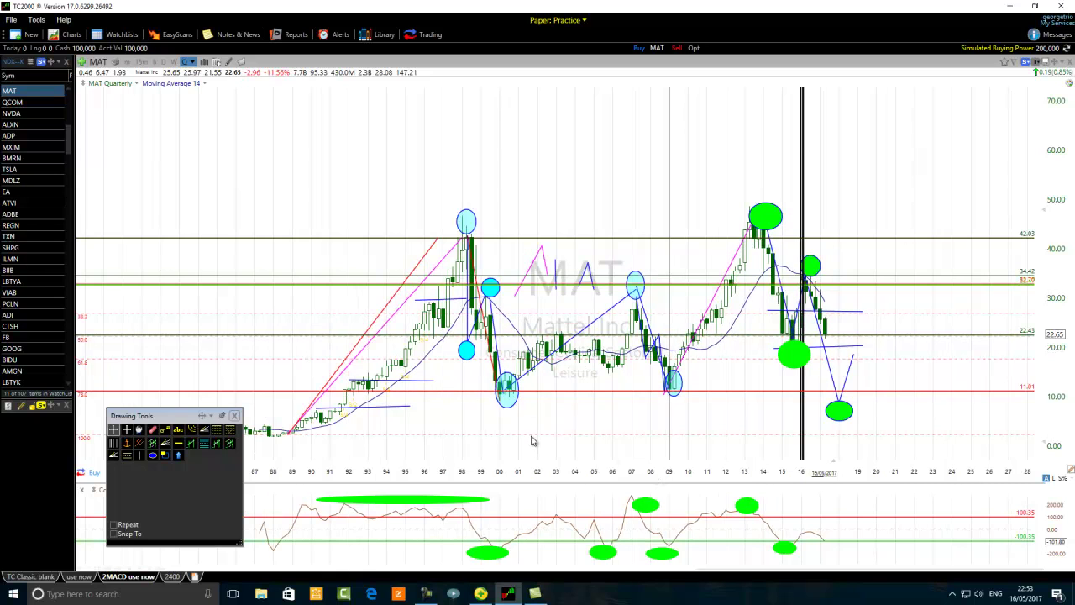
{"action": "scroll", "coordinate": [619, 466], "scroll_direction": "up", "scroll_amount": 1}
{"action": "scroll", "coordinate": [618, 467], "scroll_direction": "up", "scroll_amount": 1}
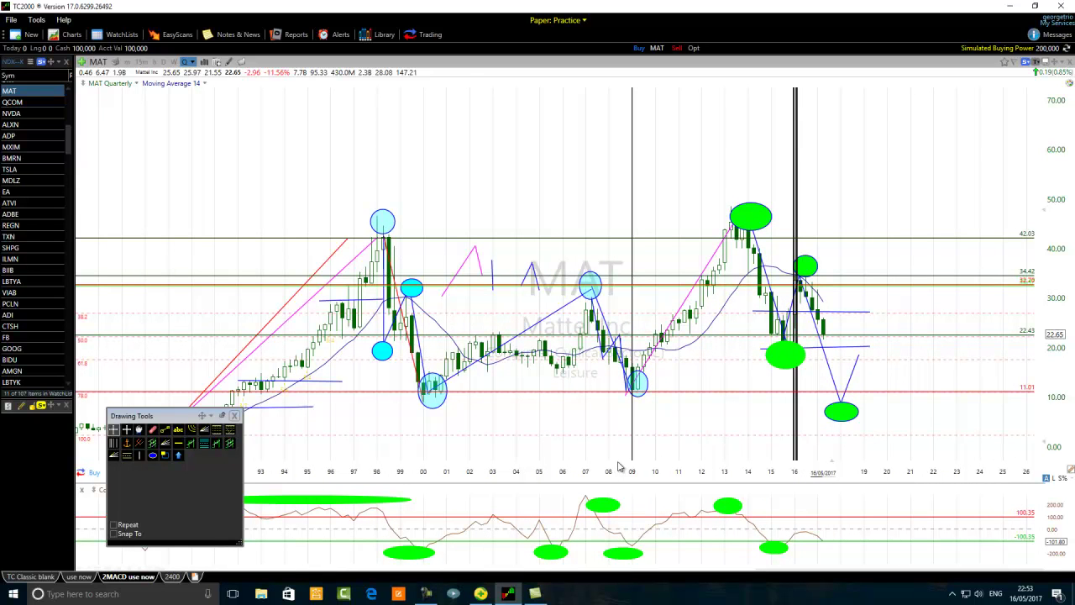